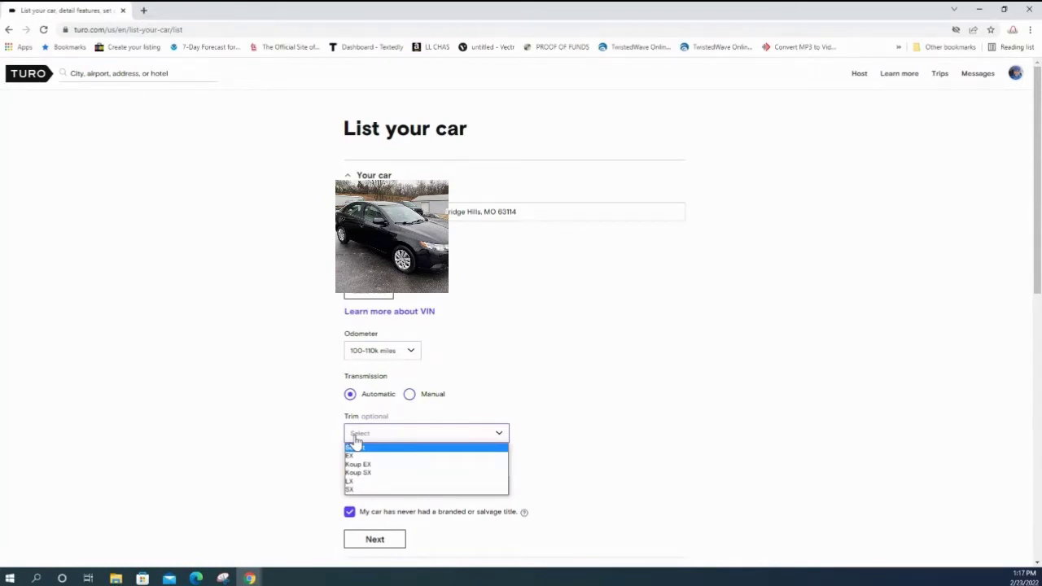
# - Leave the trim unselected, certify that applicable sales taxes were paid with Yes, and submit the car section
pyautogui.click(317, 456)
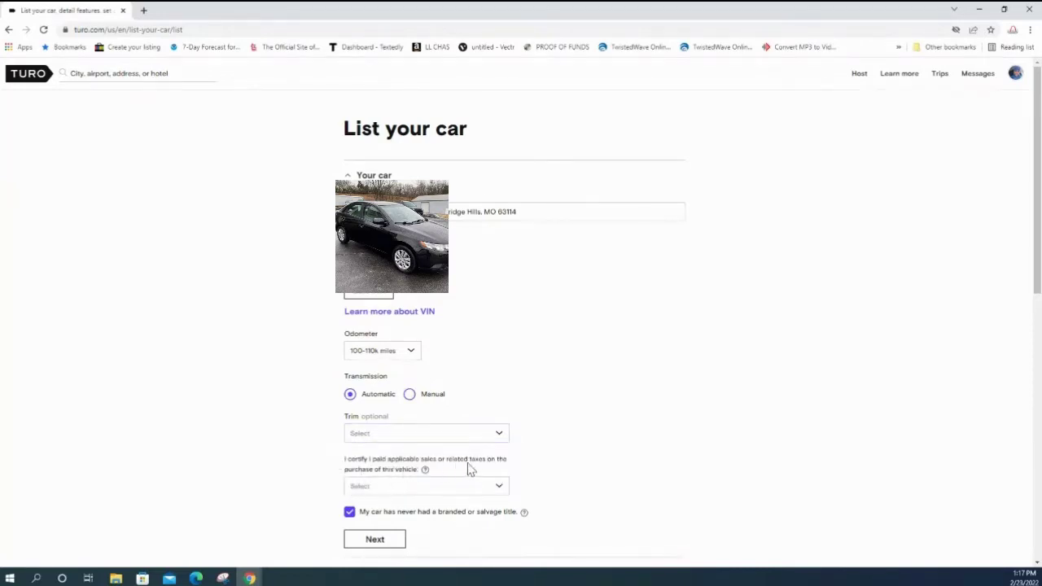
pyautogui.click(387, 487)
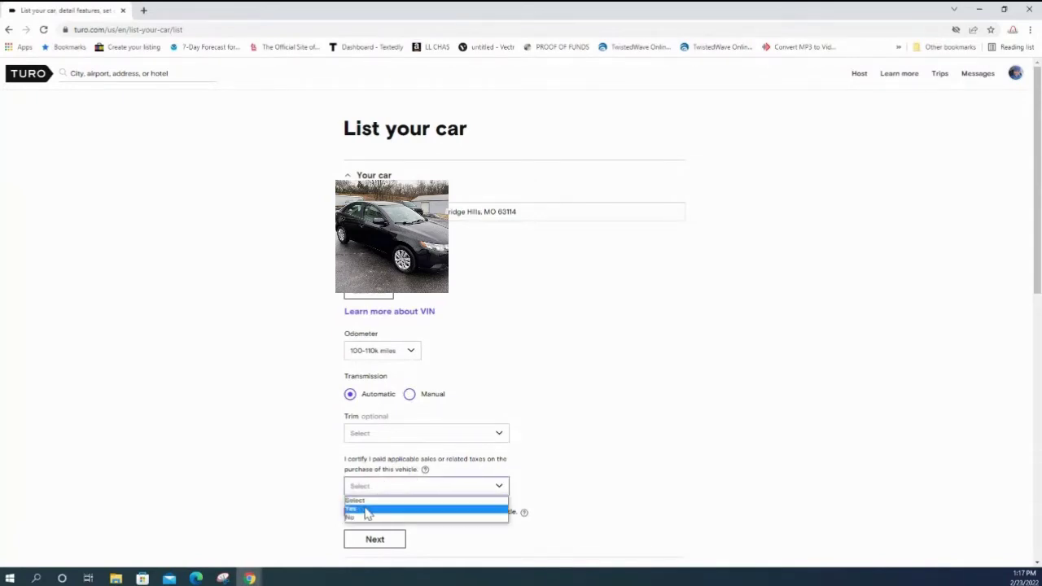
pyautogui.click(367, 510)
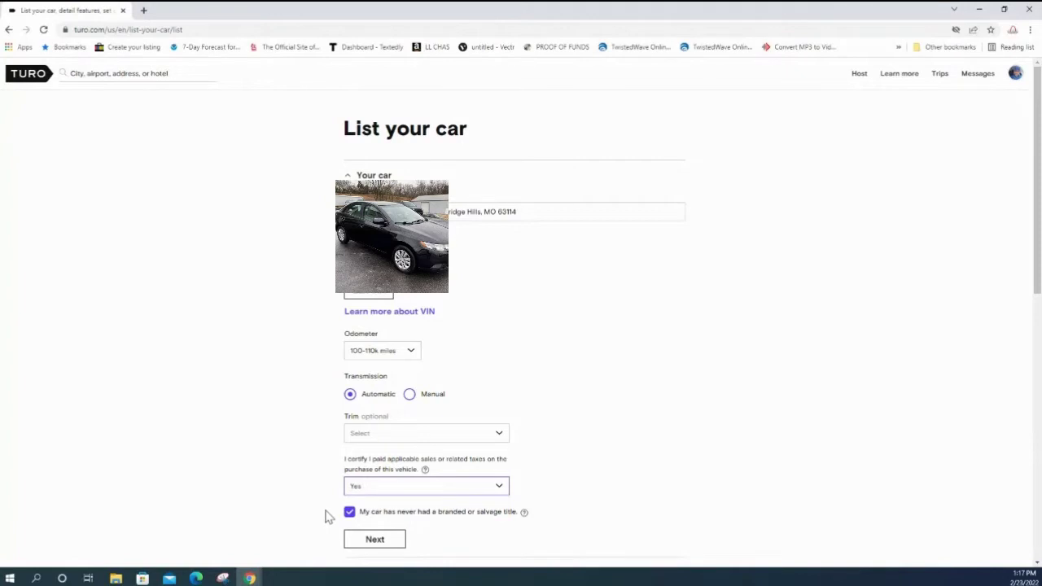
pyautogui.click(367, 540)
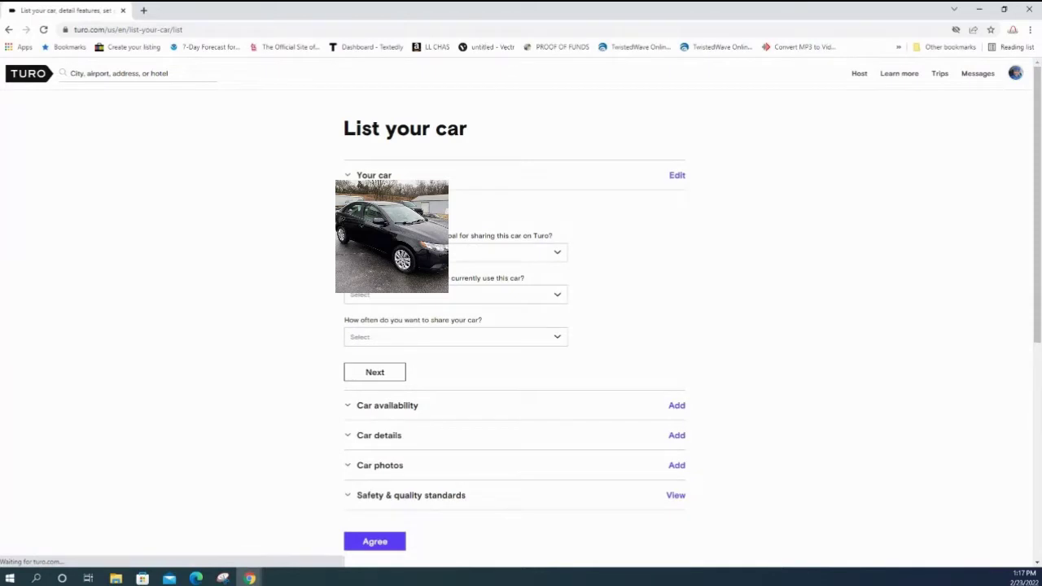
# - Set the primary financial goal to Not sure yet and the current family use to Rarely: once a week or less
pyautogui.click(405, 254)
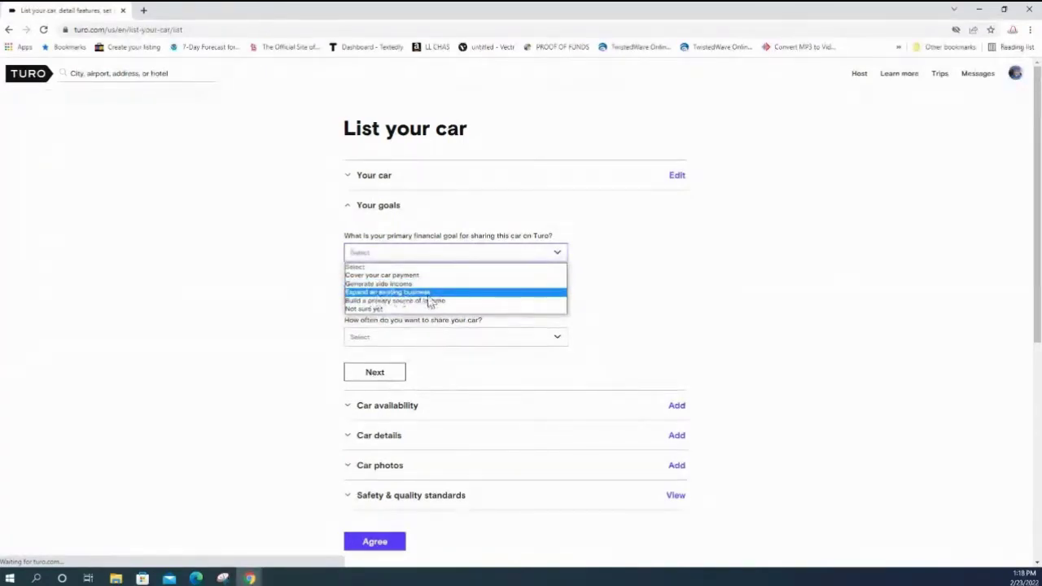
pyautogui.click(366, 309)
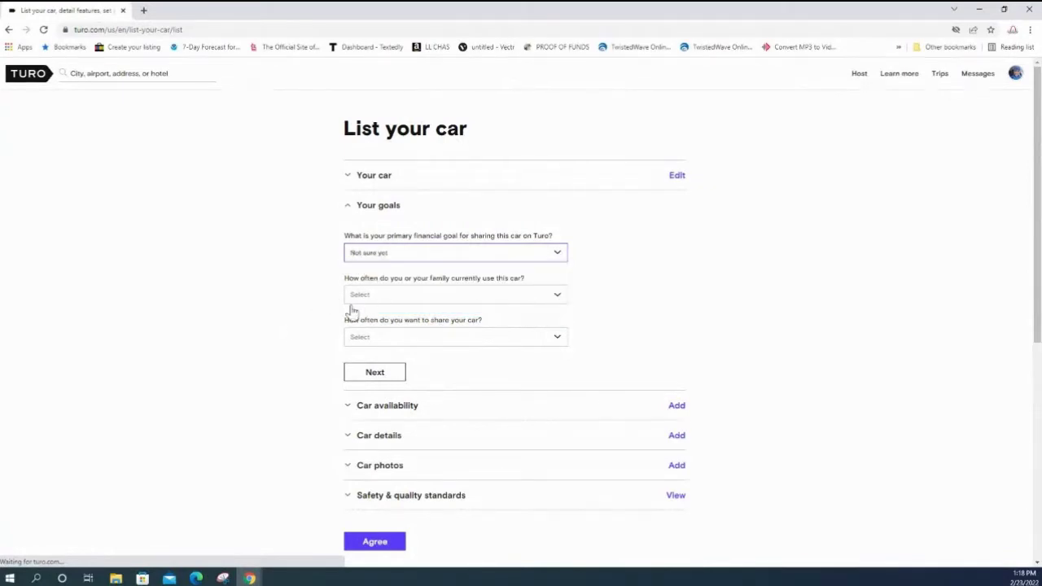
pyautogui.click(456, 303)
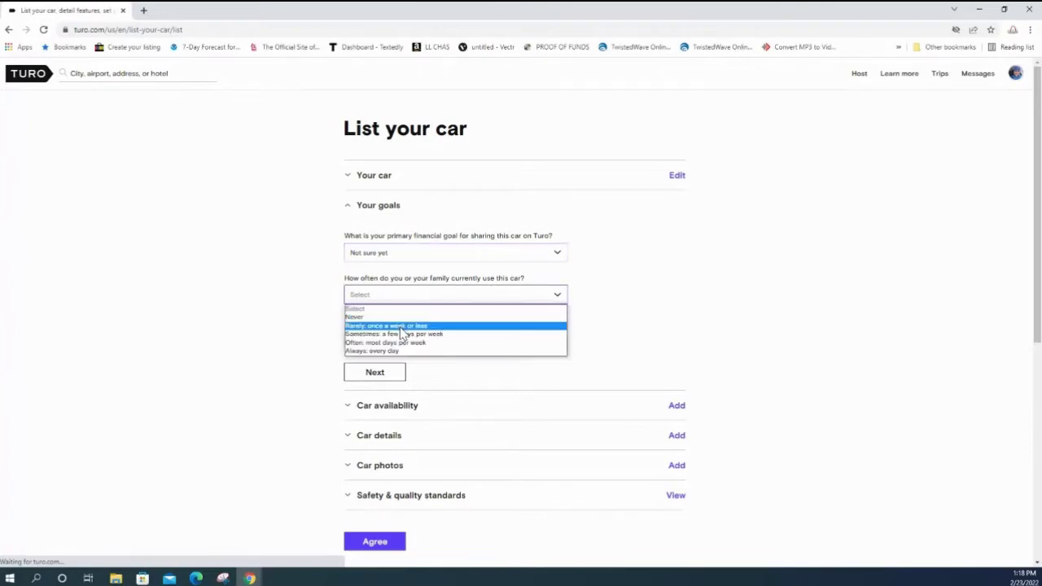
pyautogui.click(400, 327)
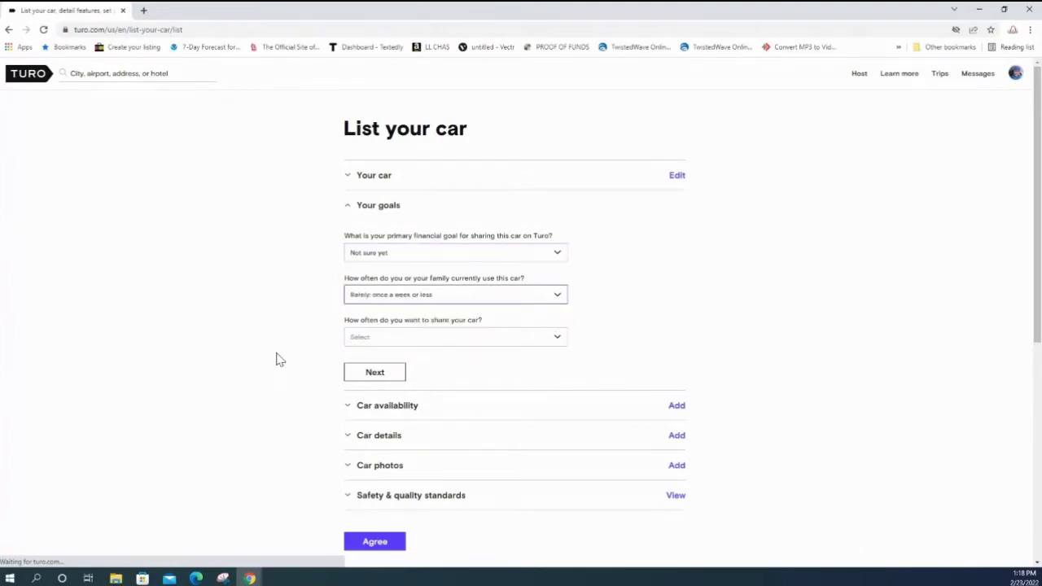
# - Set how often to share the car to Often: most of the month and submit the goals section
pyautogui.click(362, 339)
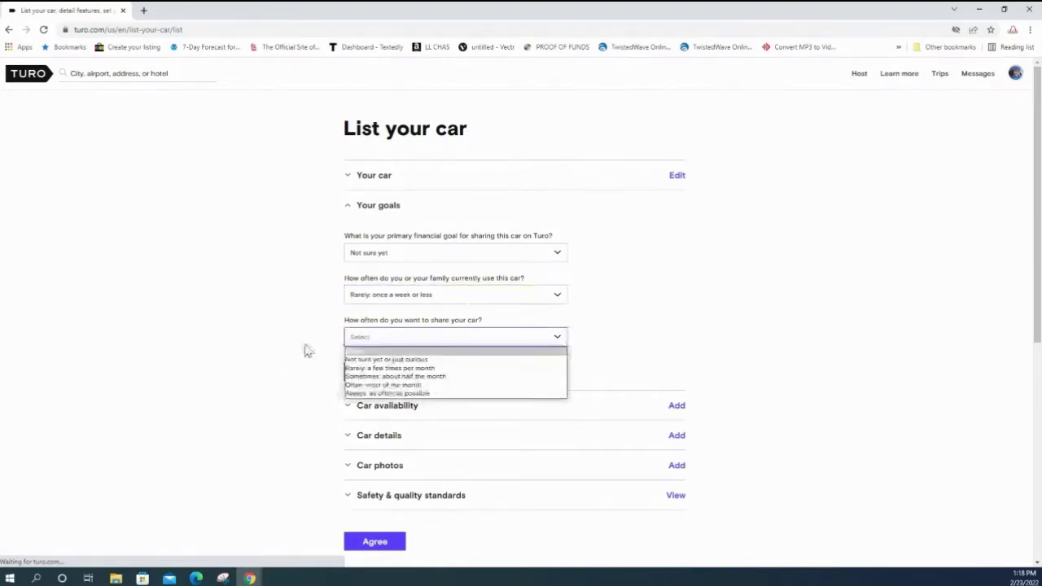
pyautogui.click(372, 386)
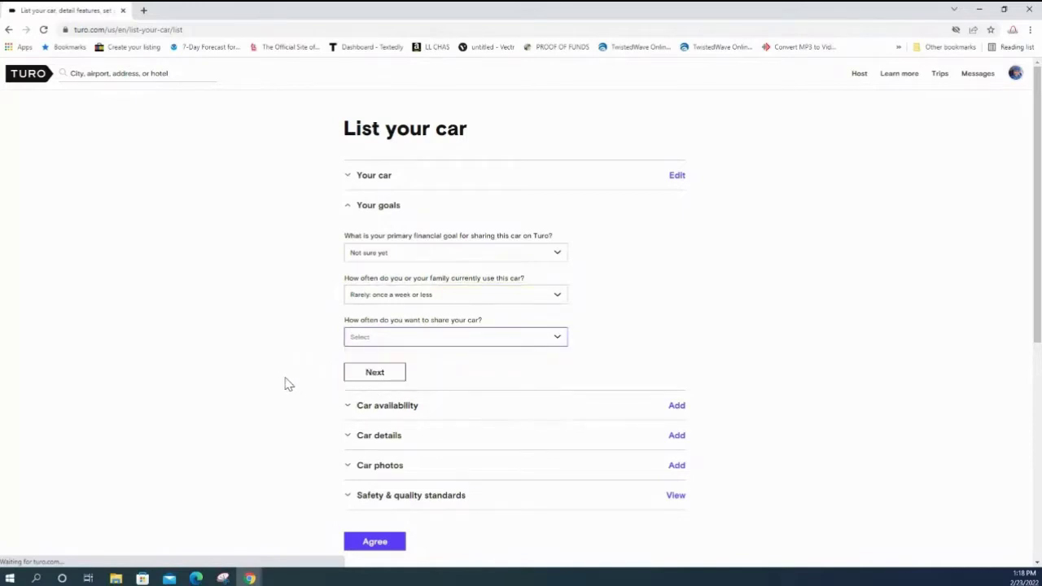
pyautogui.click(377, 343)
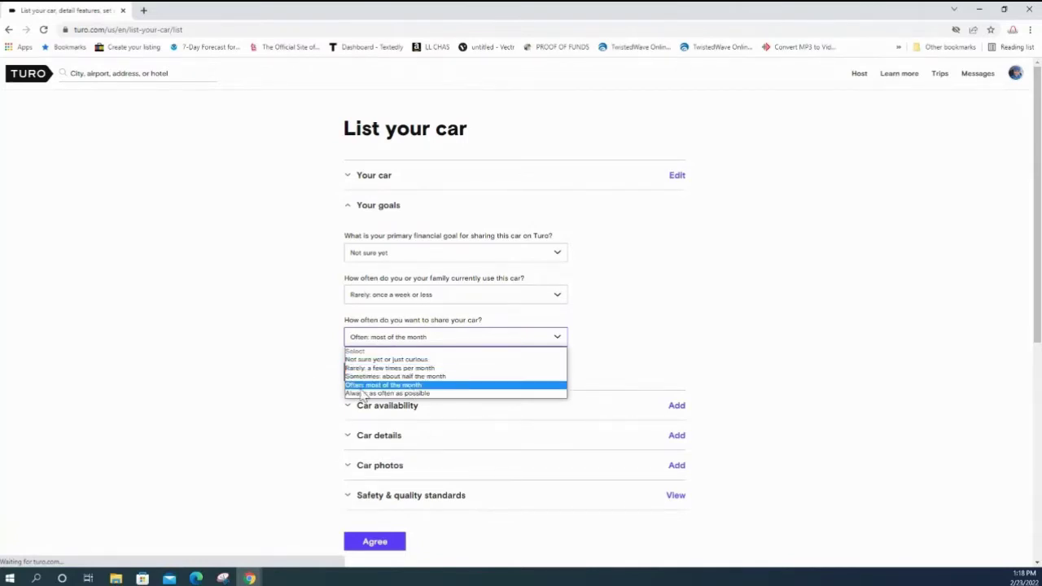
pyautogui.click(411, 386)
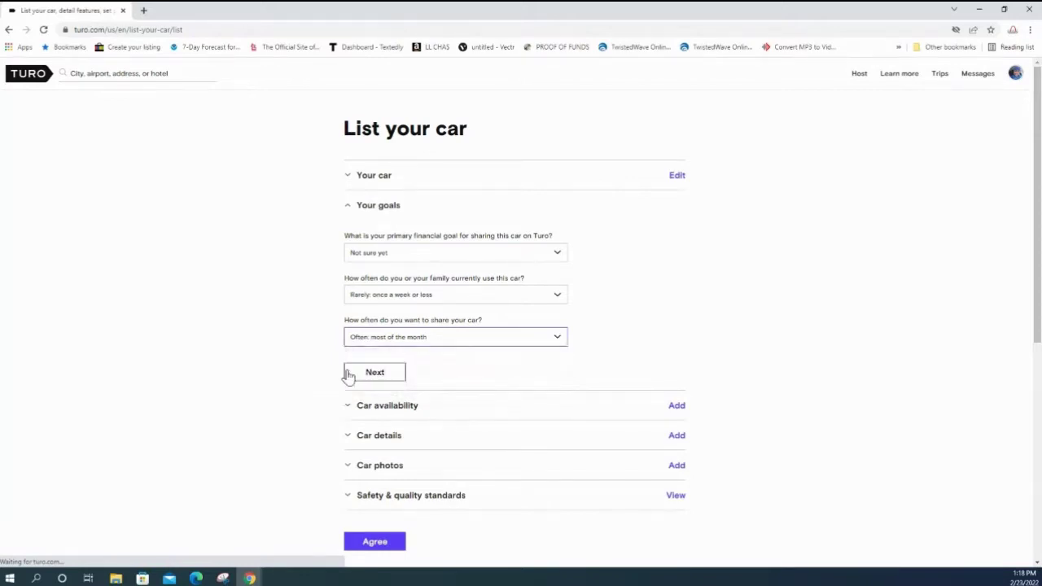
pyautogui.click(350, 376)
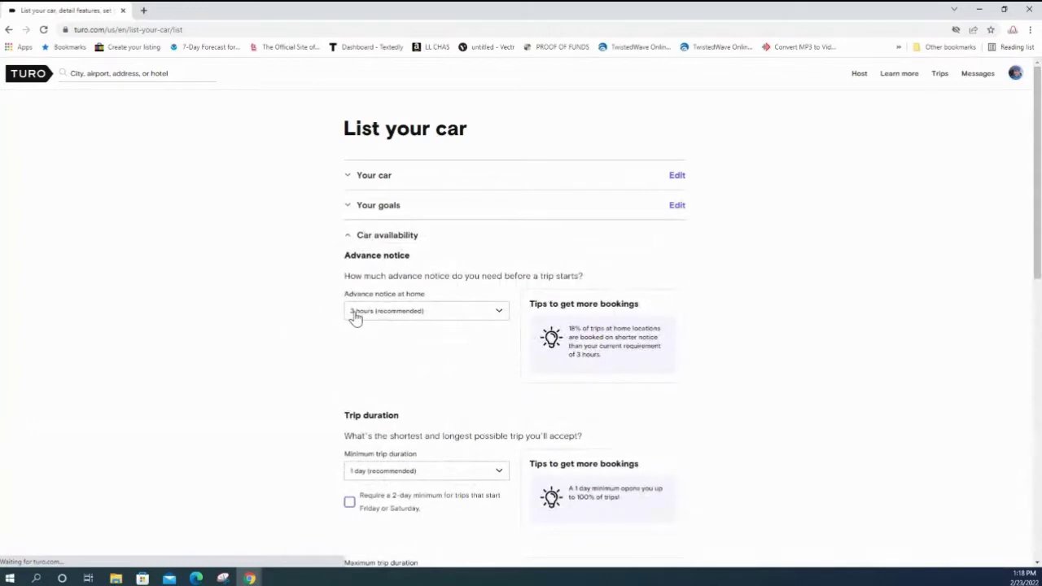
# - Keep 3 hours advance notice and a 1-day minimum trip, and require a 2-day minimum for trips starting Friday or Saturday
pyautogui.click(400, 316)
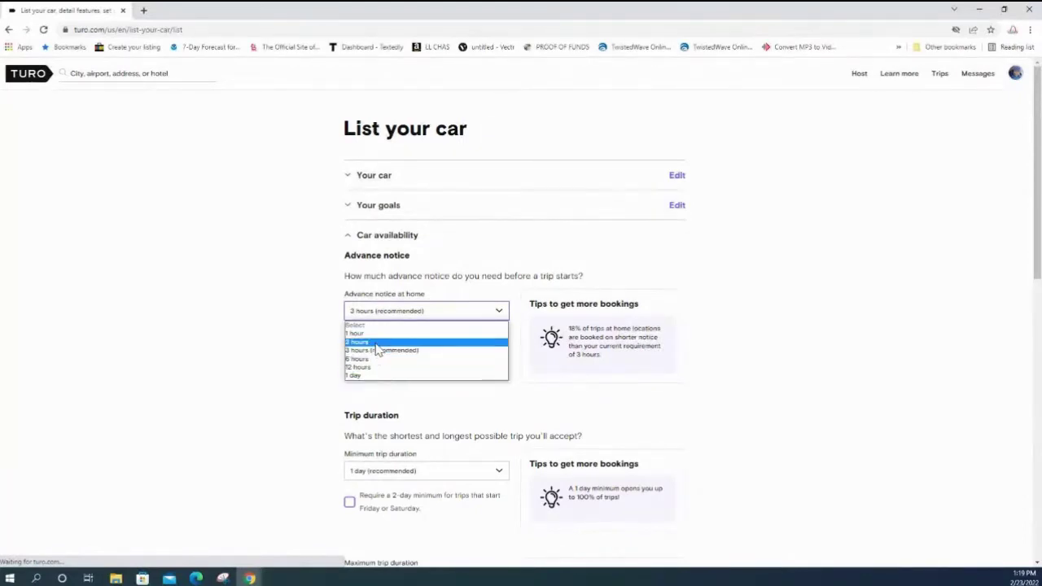
pyautogui.click(377, 350)
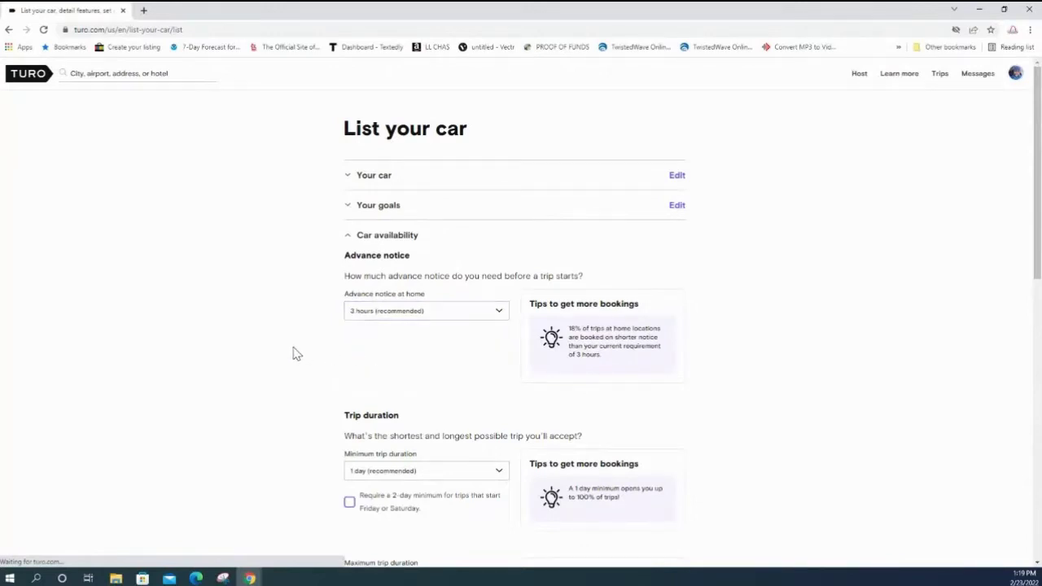
pyautogui.scroll(-1, 296, 354)
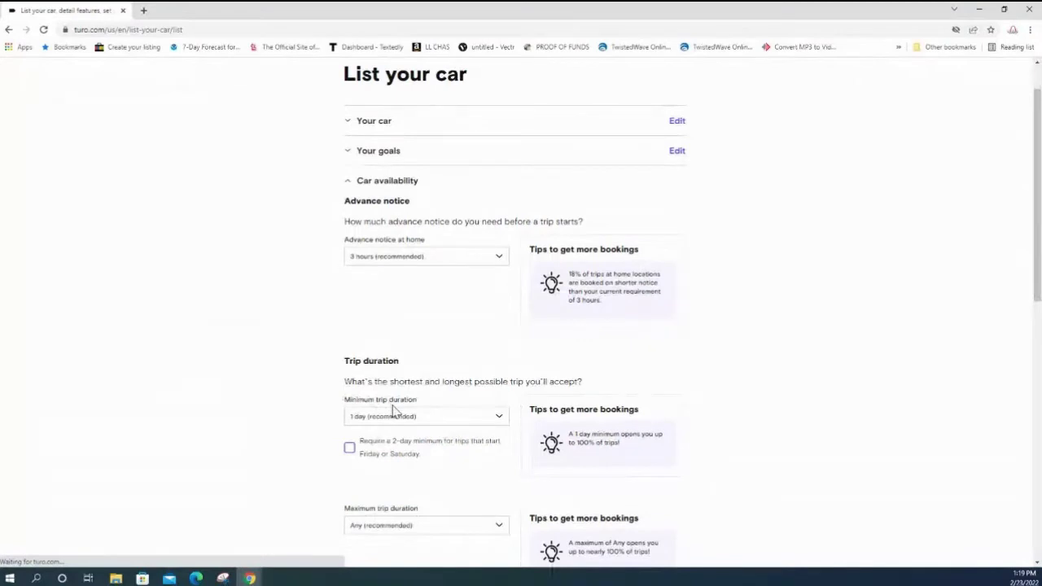
pyautogui.click(371, 422)
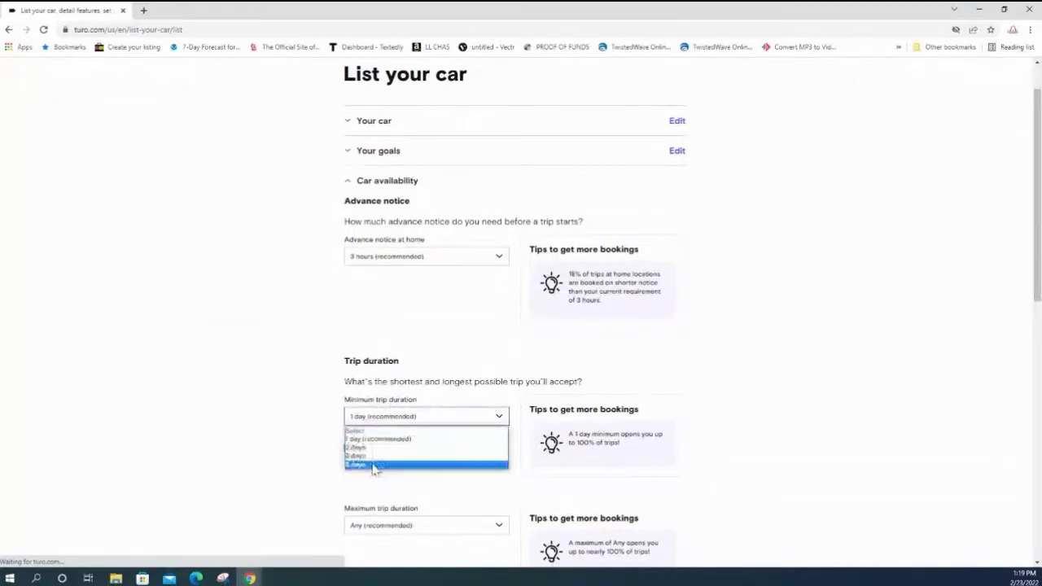
pyautogui.click(321, 440)
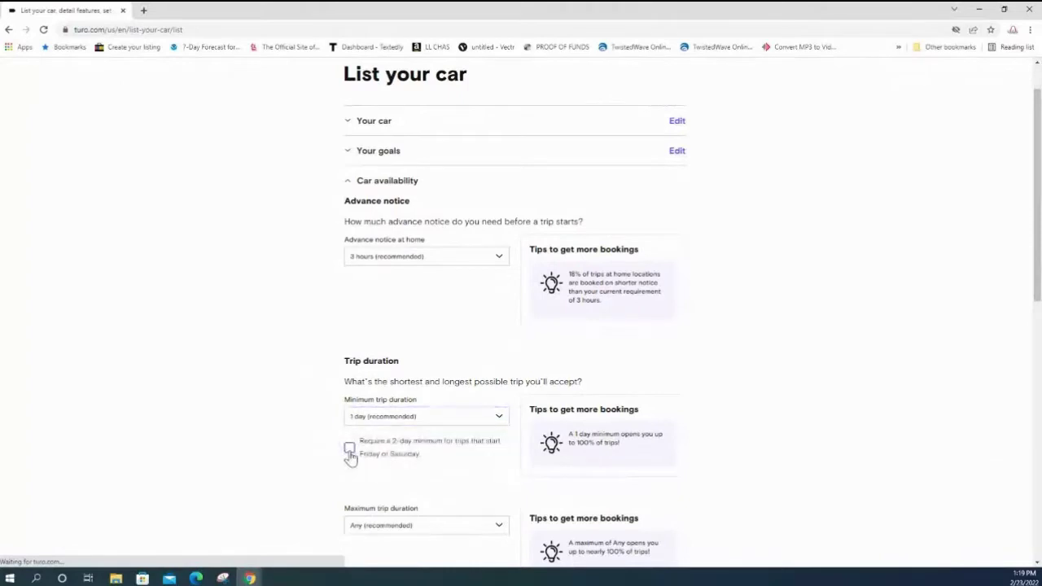
pyautogui.click(350, 451)
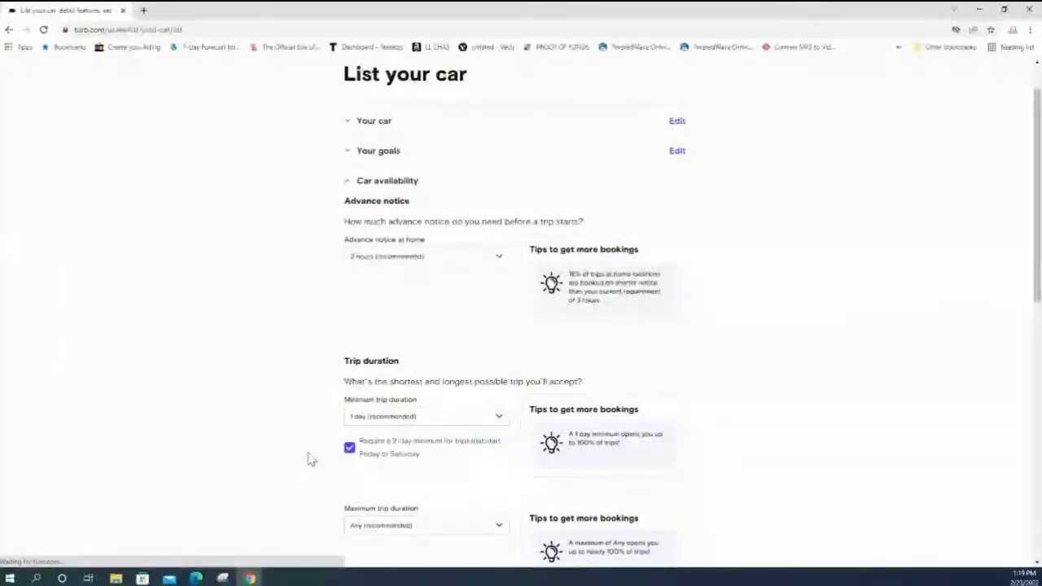
# - Set the maximum trip duration to 1 month and submit the car availability section
pyautogui.scroll(-1, 309, 460)
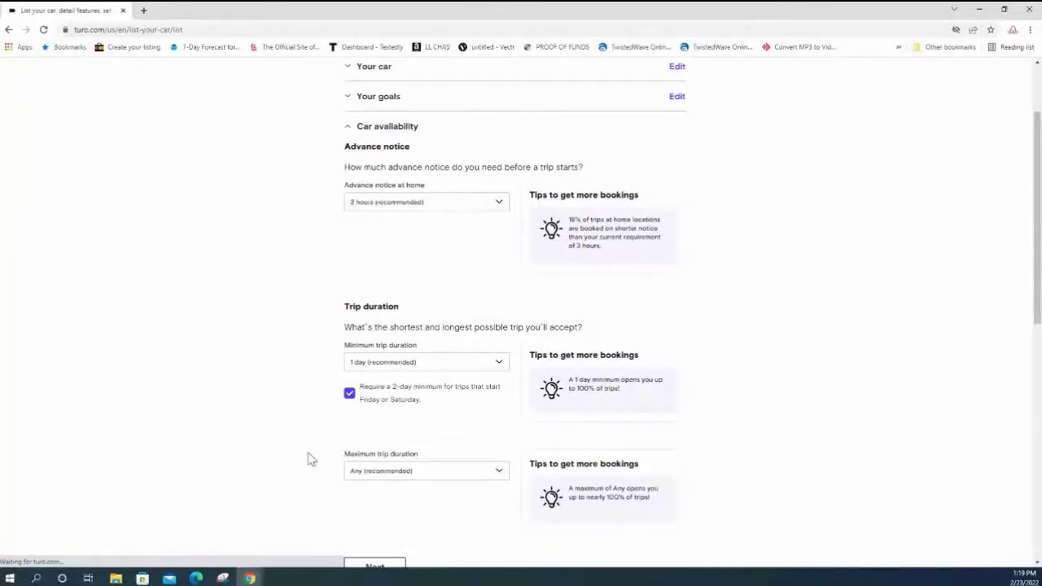
pyautogui.click(392, 479)
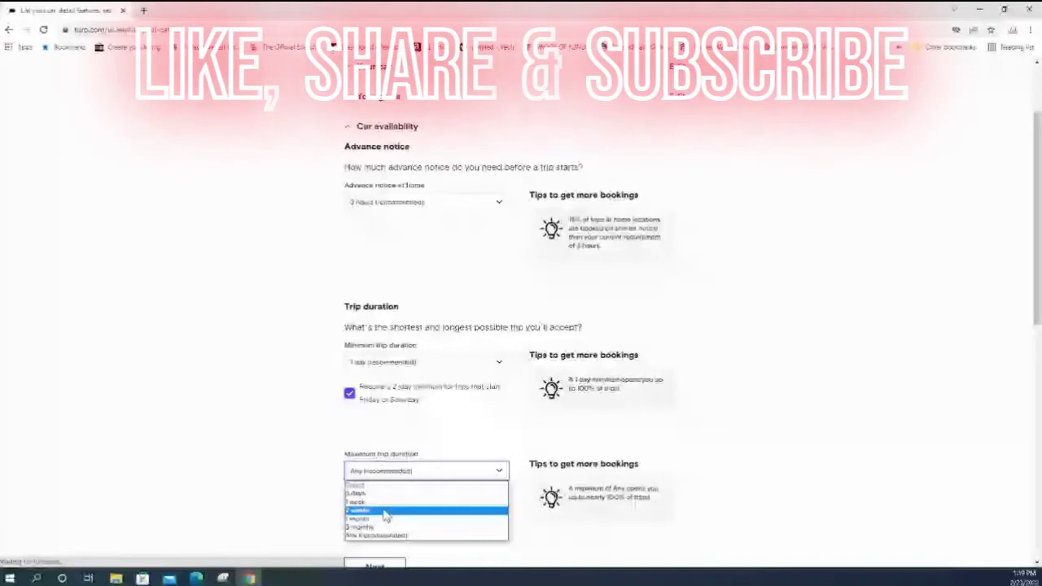
pyautogui.click(386, 519)
pyautogui.scroll(-2, 381, 496)
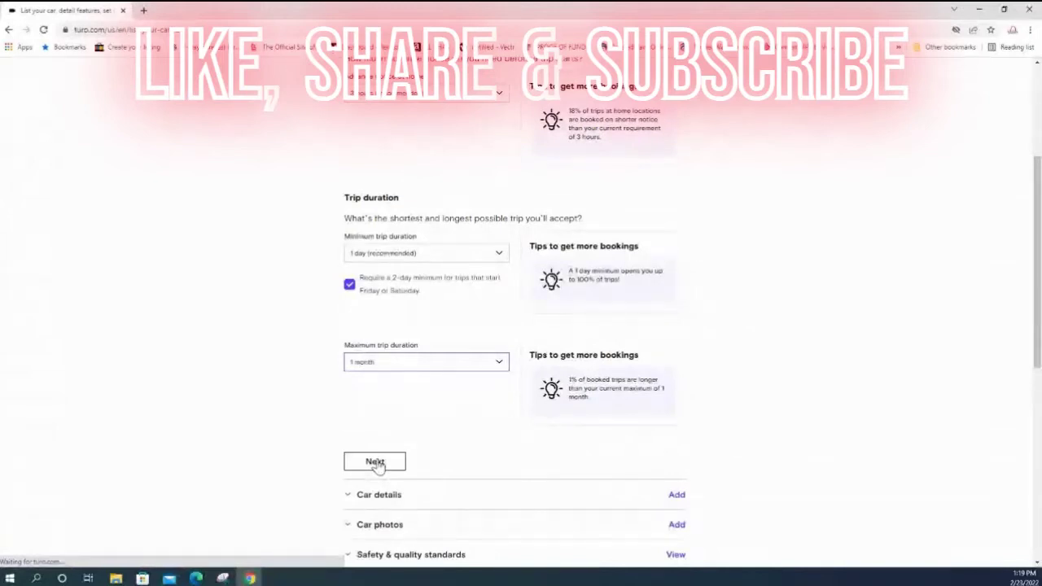
pyautogui.click(376, 462)
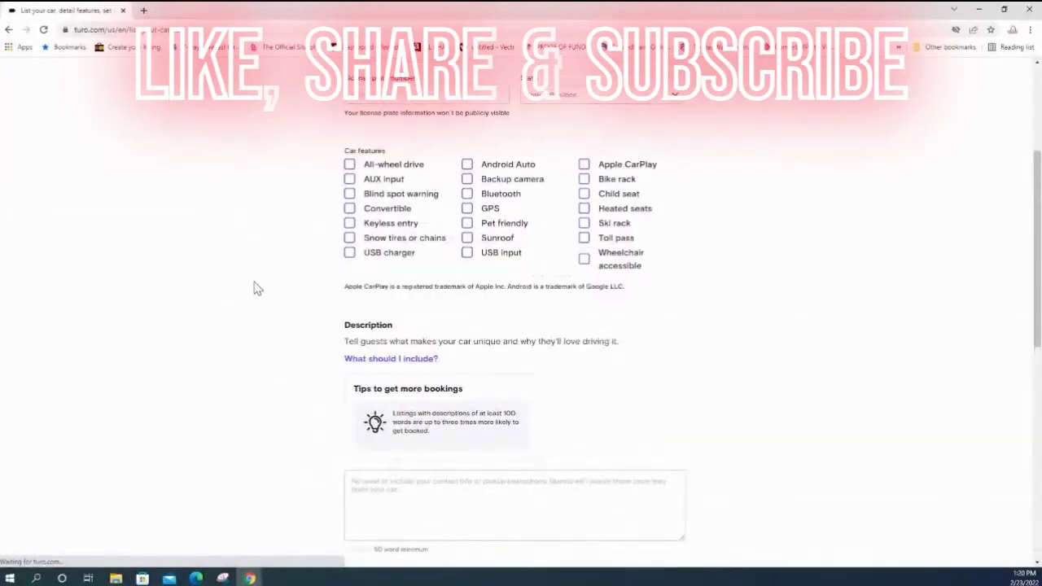
# - Enter temp as the license plate number and choose Missouri as the plate's state
pyautogui.scroll(1, 256, 288)
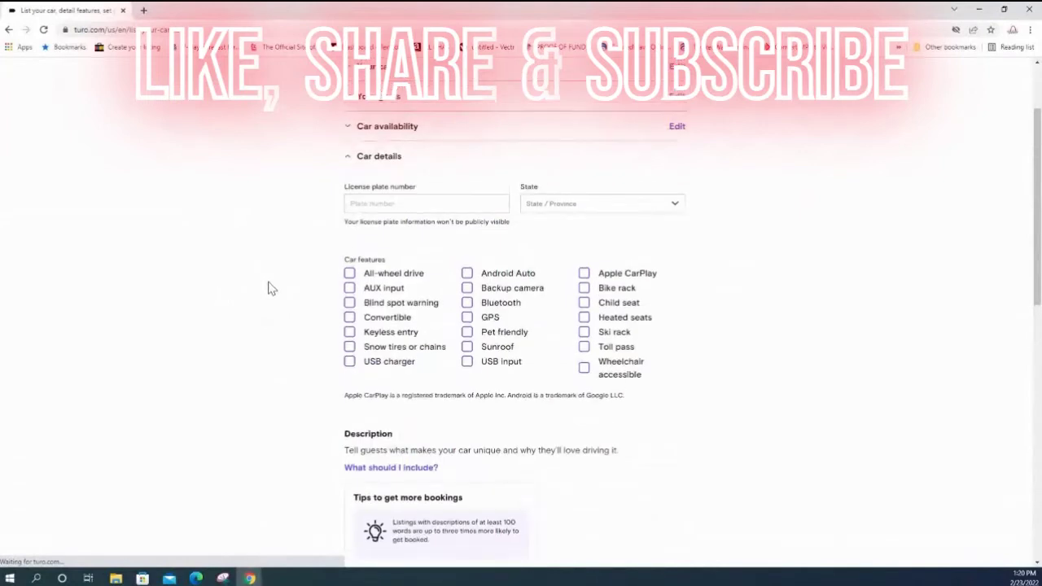
pyautogui.scroll(1, 326, 292)
pyautogui.click(390, 308)
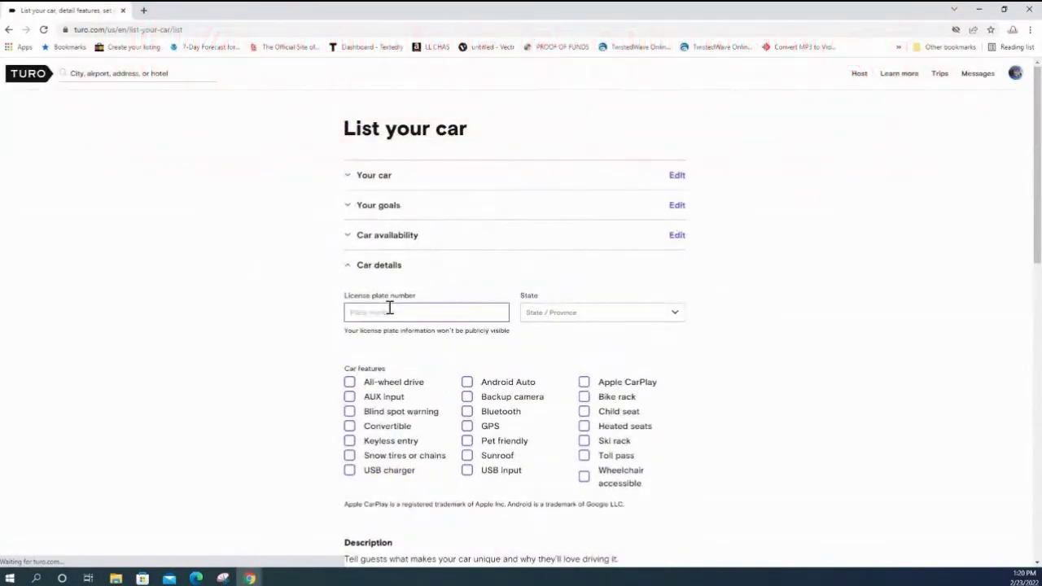
pyautogui.write('temd')
pyautogui.click(569, 318)
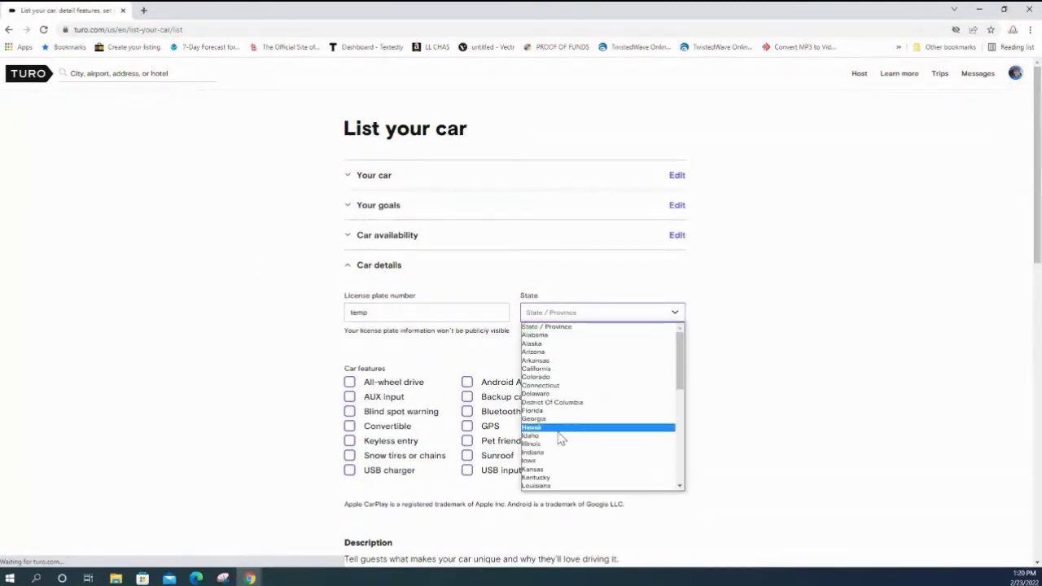
pyautogui.scroll(-5, 558, 435)
pyautogui.scroll(-2, 553, 429)
pyautogui.scroll(4, 552, 408)
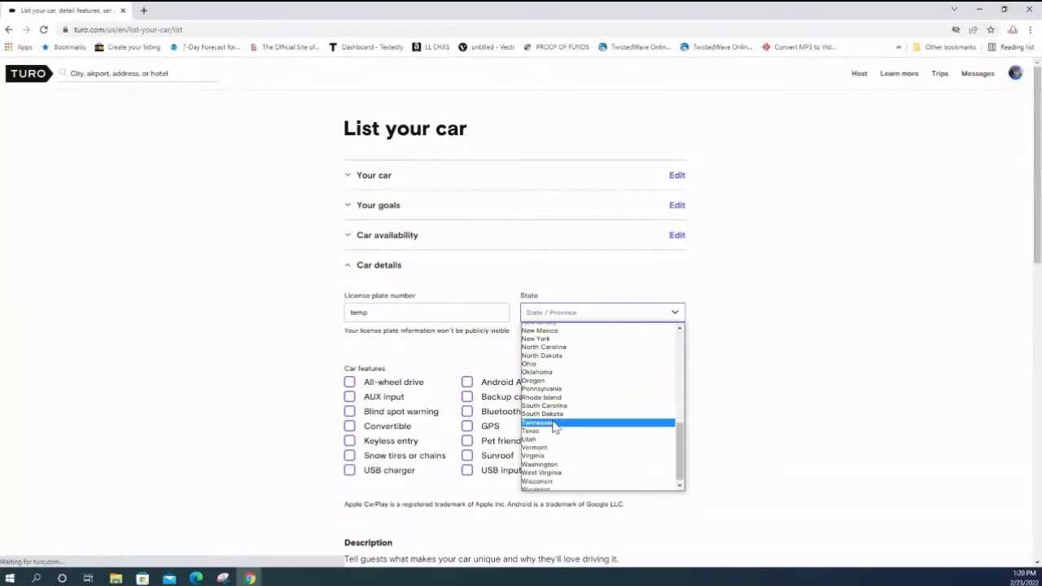
pyautogui.click(550, 386)
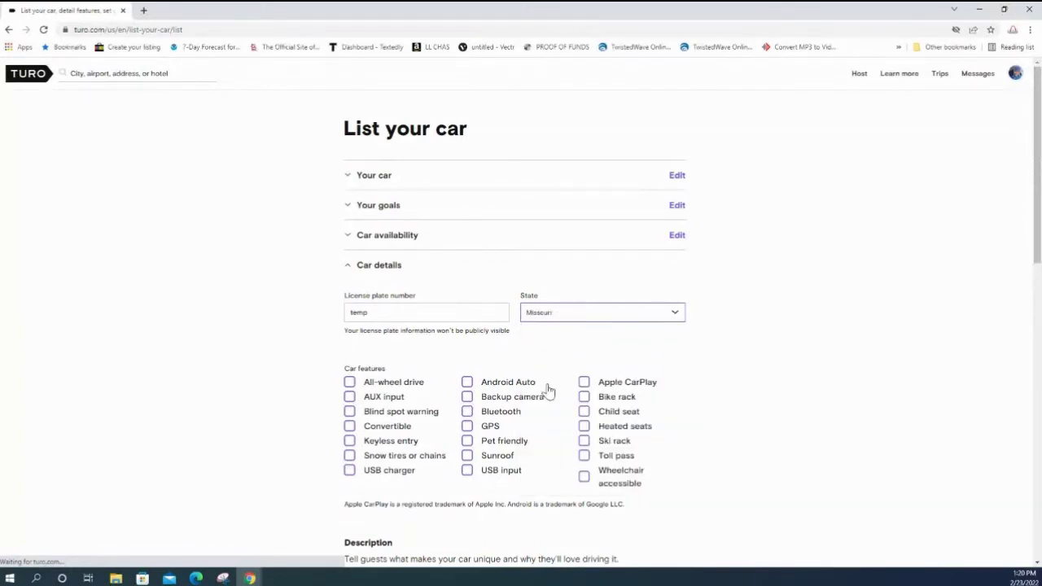
# - Select the car features AUX input, Keyless entry, USB charger, Bluetooth and USB input
pyautogui.click(349, 398)
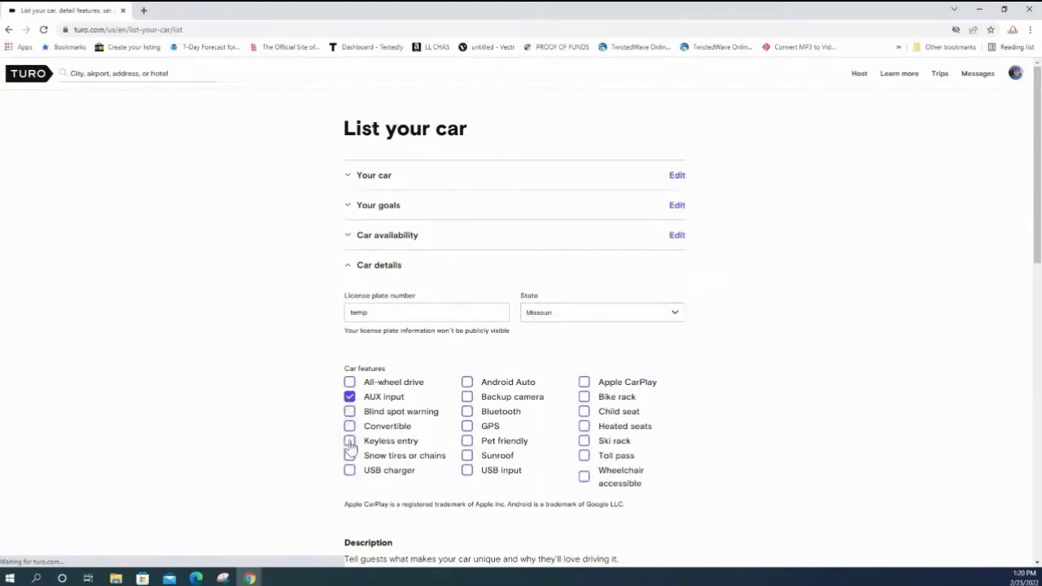
pyautogui.click(349, 440)
pyautogui.click(351, 472)
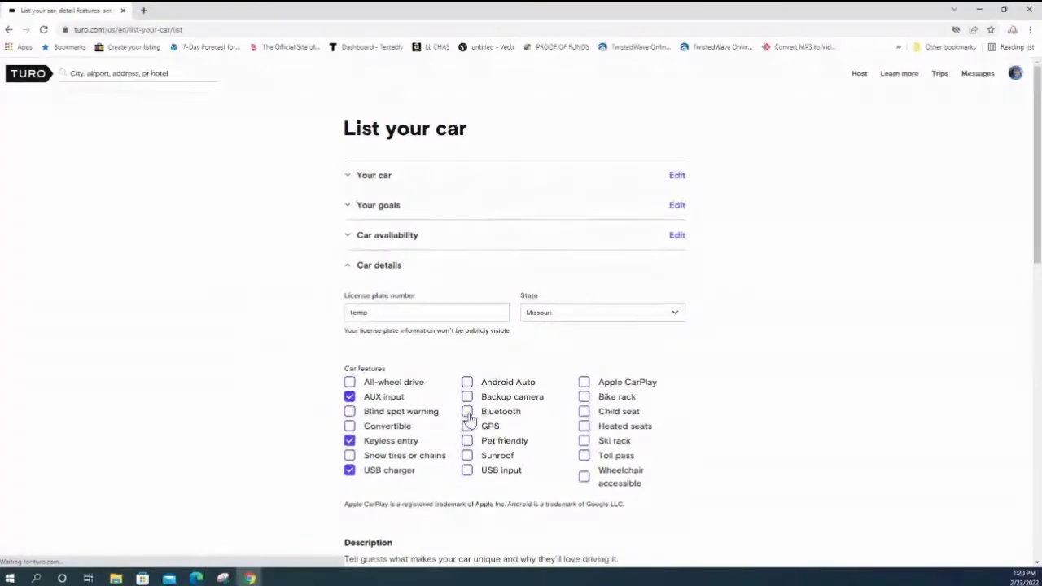
pyautogui.click(468, 414)
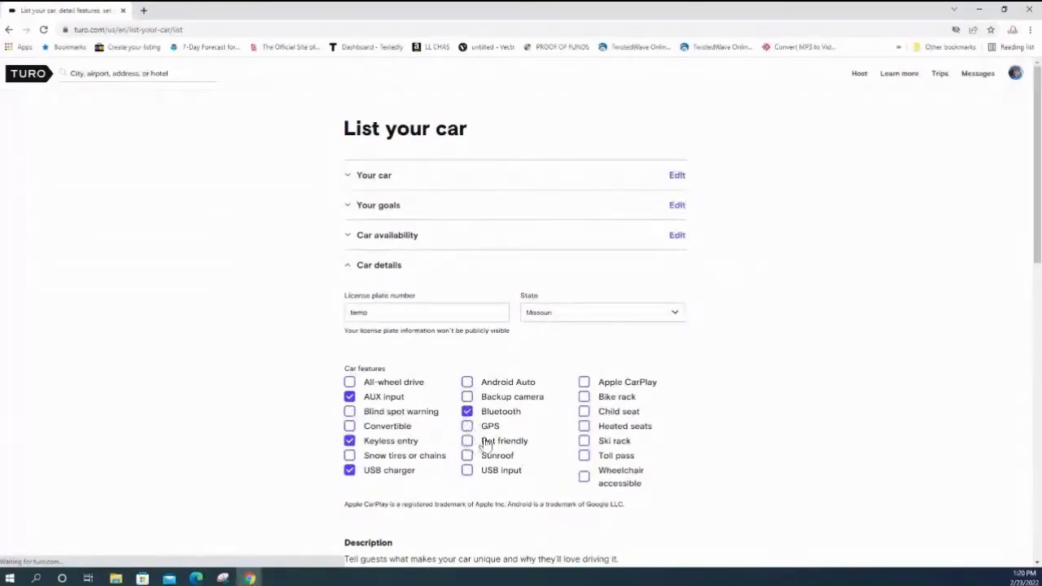
pyautogui.click(467, 475)
# - Paste the copied Nissan Rogue SUV text into the car's description field
pyautogui.scroll(-4, 284, 410)
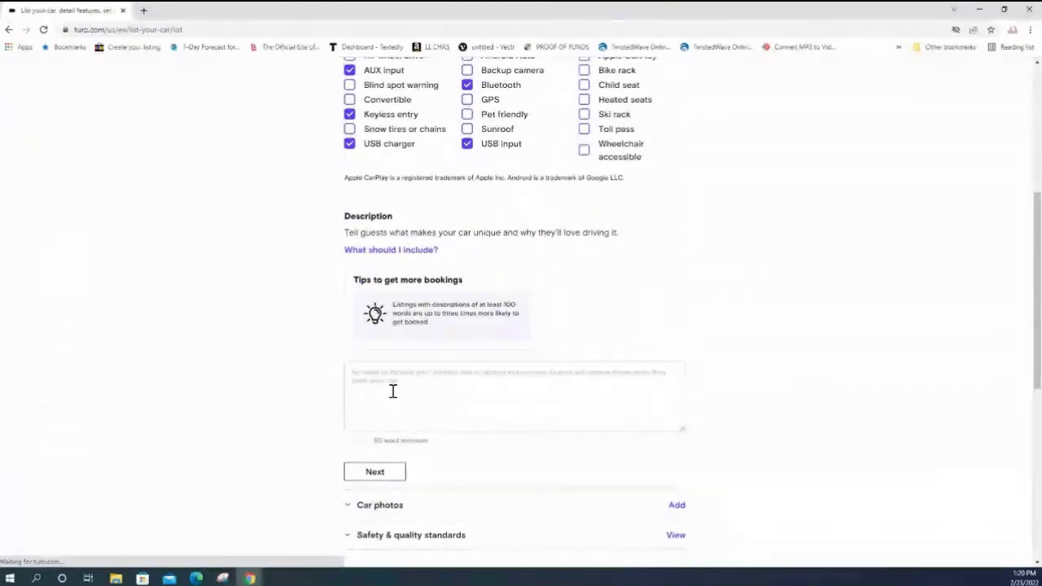
pyautogui.click(393, 392)
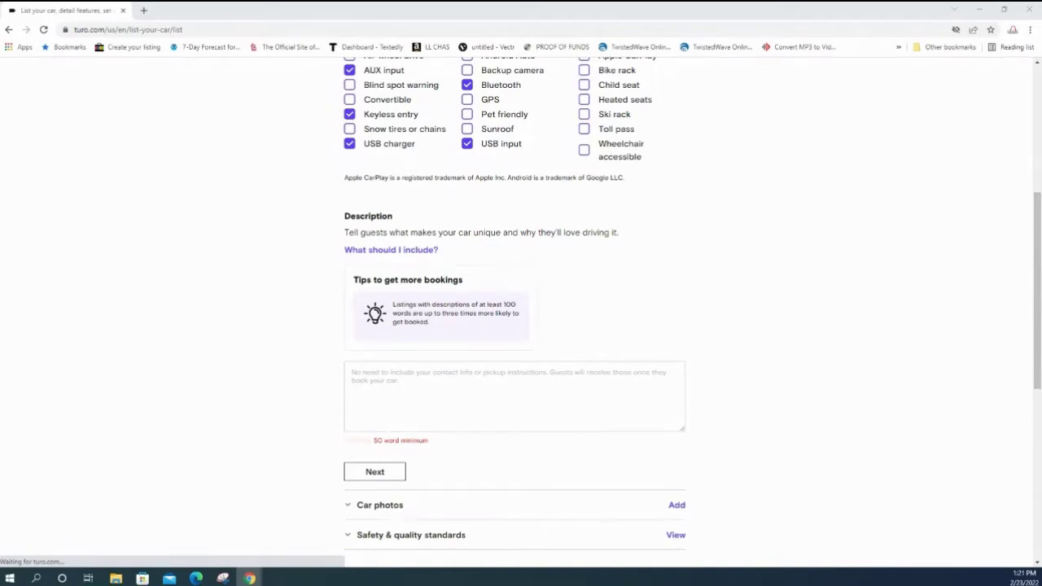
pyautogui.rightClick(531, 390)
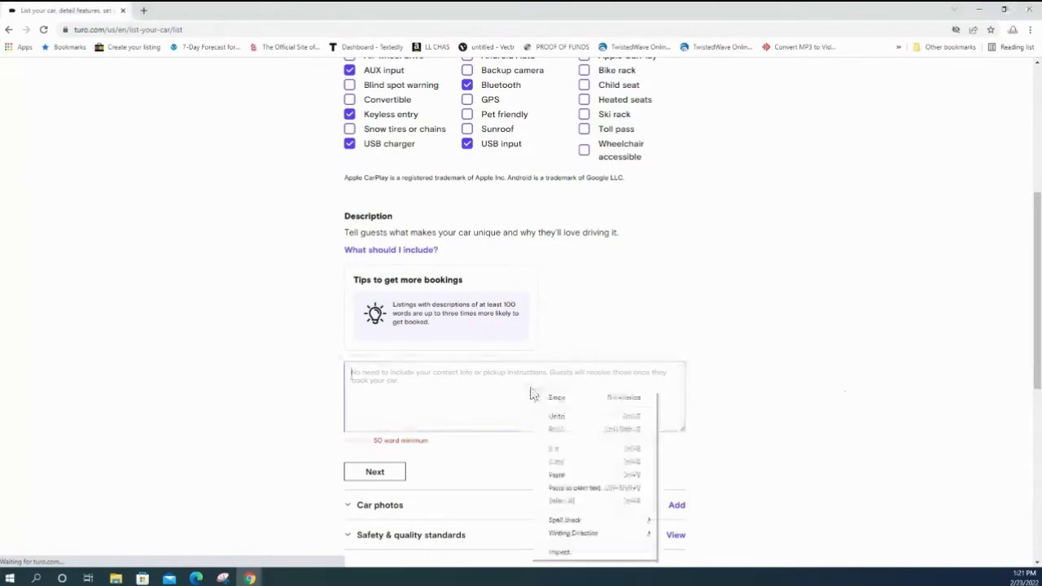
pyautogui.click(580, 475)
pyautogui.scroll(5, 497, 409)
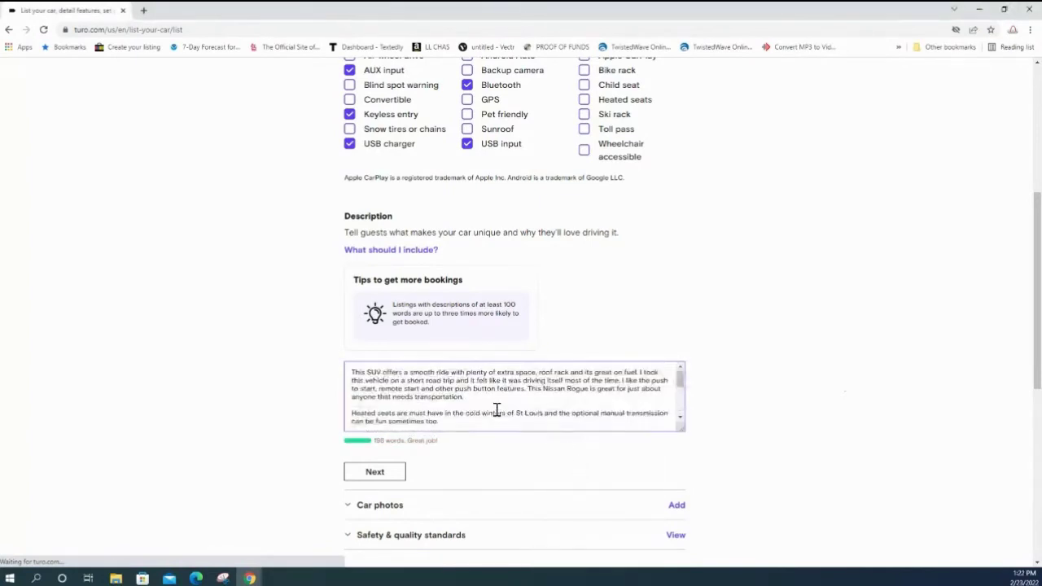
# - Replace SUV in the description's first sentence with 4 door Kia Forte
pyautogui.click(383, 373)
pyautogui.press('BackSpace')
pyautogui.press('BackSpace')
pyautogui.press('BackSpace')
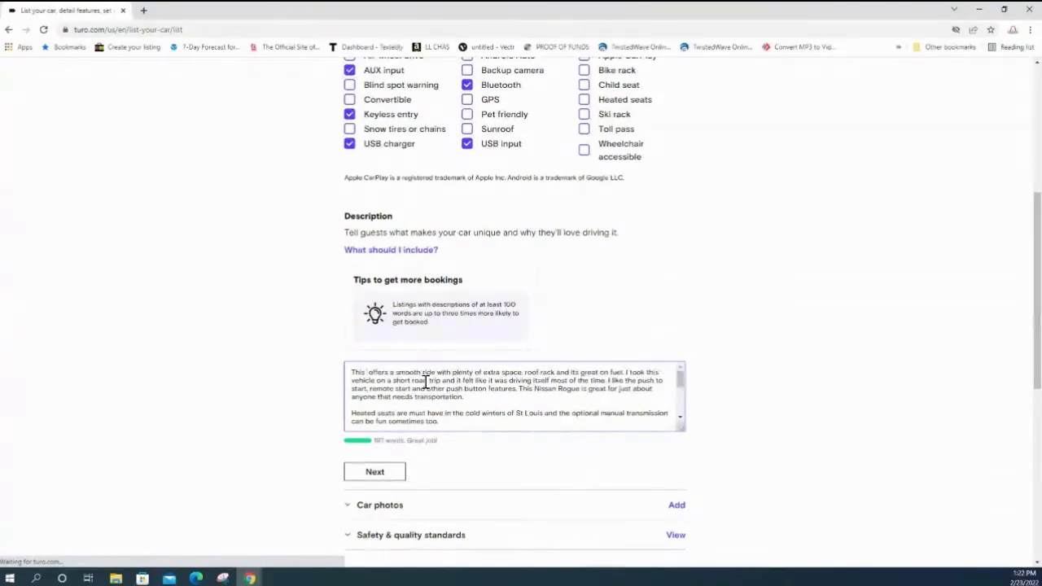
pyautogui.write('4 do')
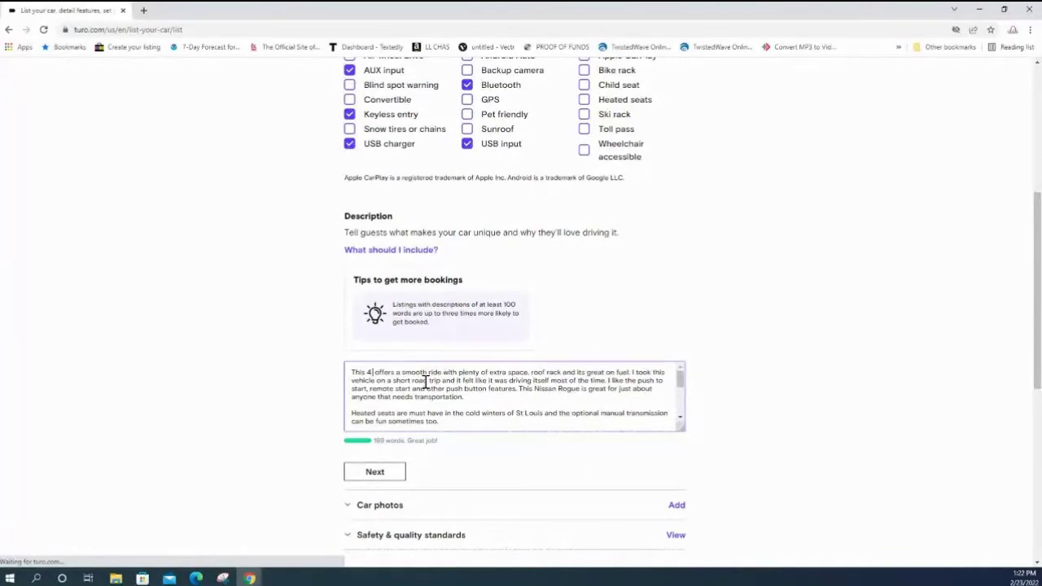
pyautogui.write('or')
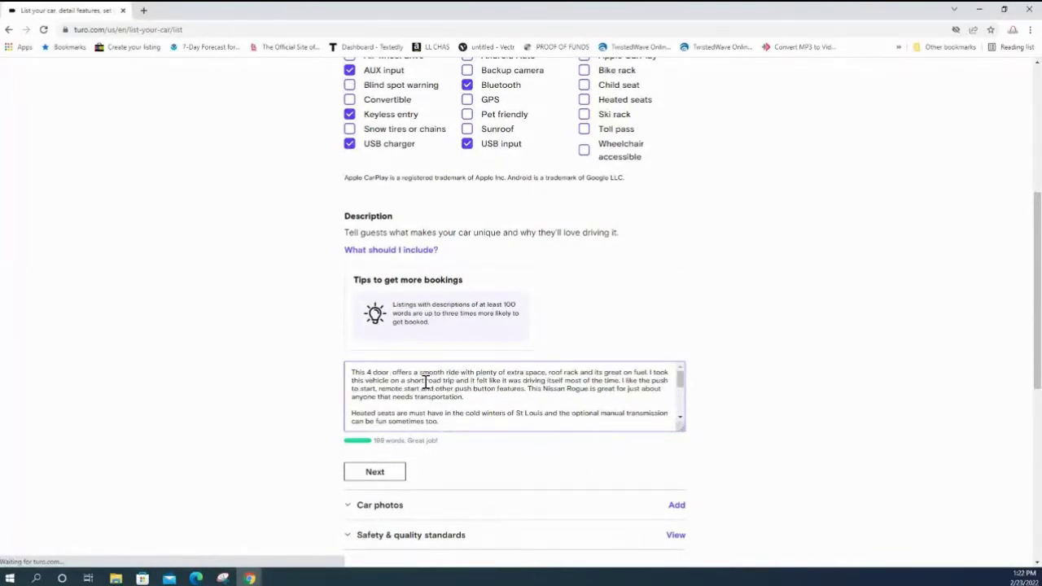
pyautogui.write(' Kia')
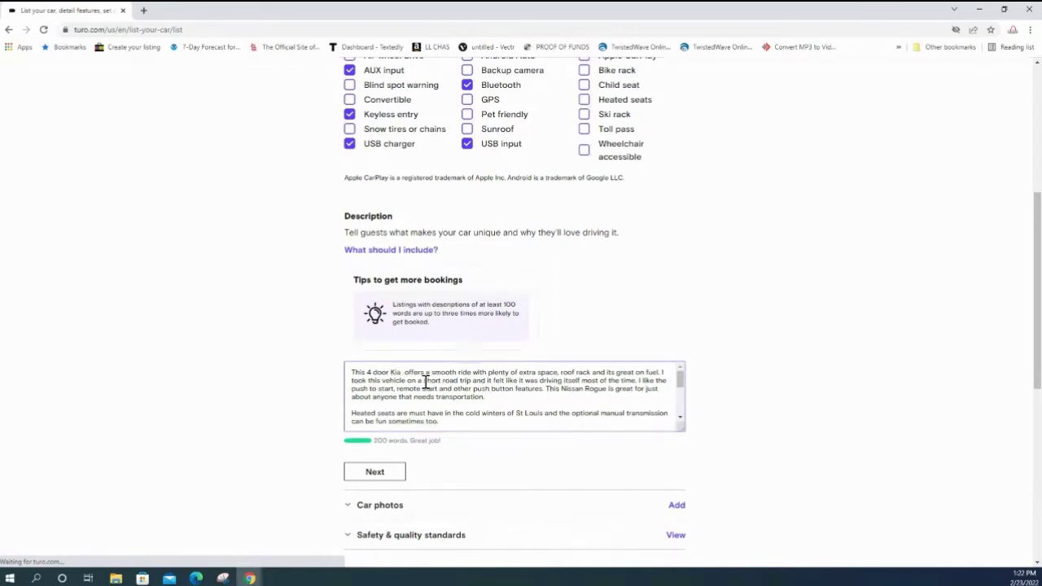
pyautogui.write(' Forte')
# - Remove the roof rack mention from the description's first sentence, keeping a comma after extra space
pyautogui.moveTo(601, 372); pyautogui.dragTo(627, 372)
pyautogui.click(627, 371)
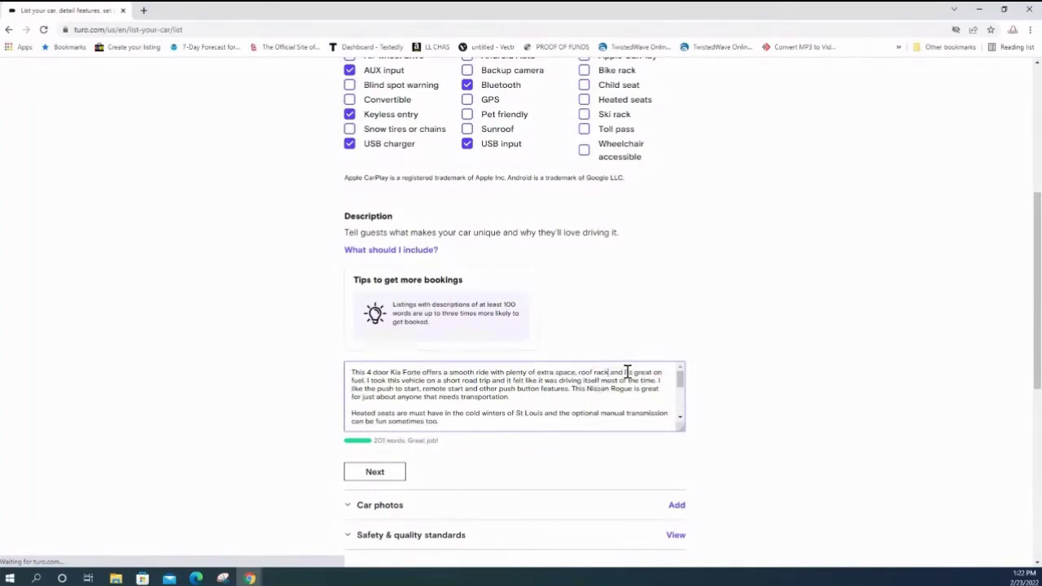
pyautogui.press('BackSpace')
pyautogui.press('BackSpace')
pyautogui.press('BackSpace')
pyautogui.press('BackSpace')
pyautogui.press('BackSpace')
pyautogui.press('BackSpace')
pyautogui.press('BackSpace')
pyautogui.press('BackSpace')
pyautogui.press('BackSpace')
pyautogui.press('BackSpace')
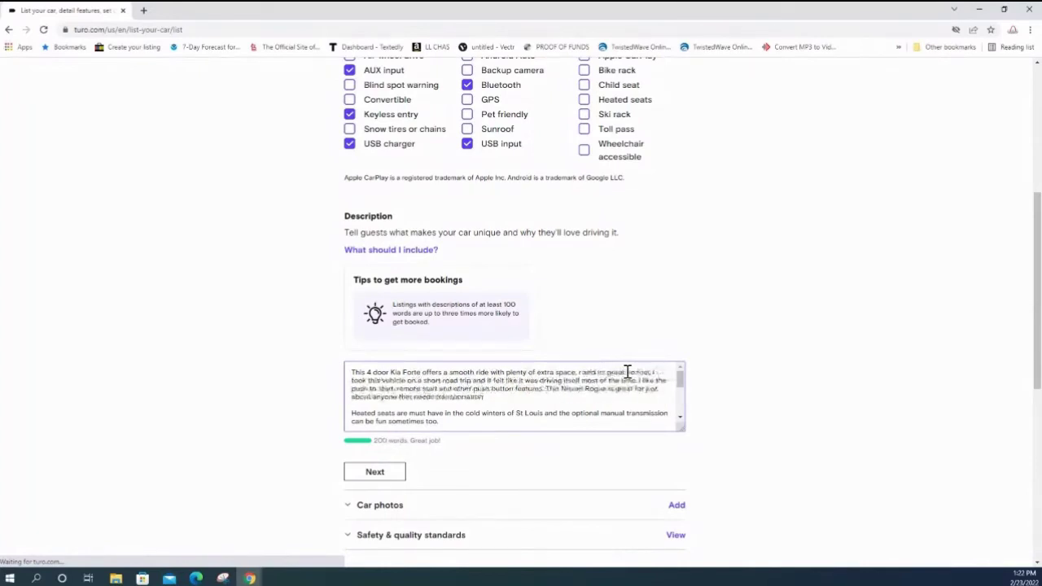
pyautogui.press('BackSpace')
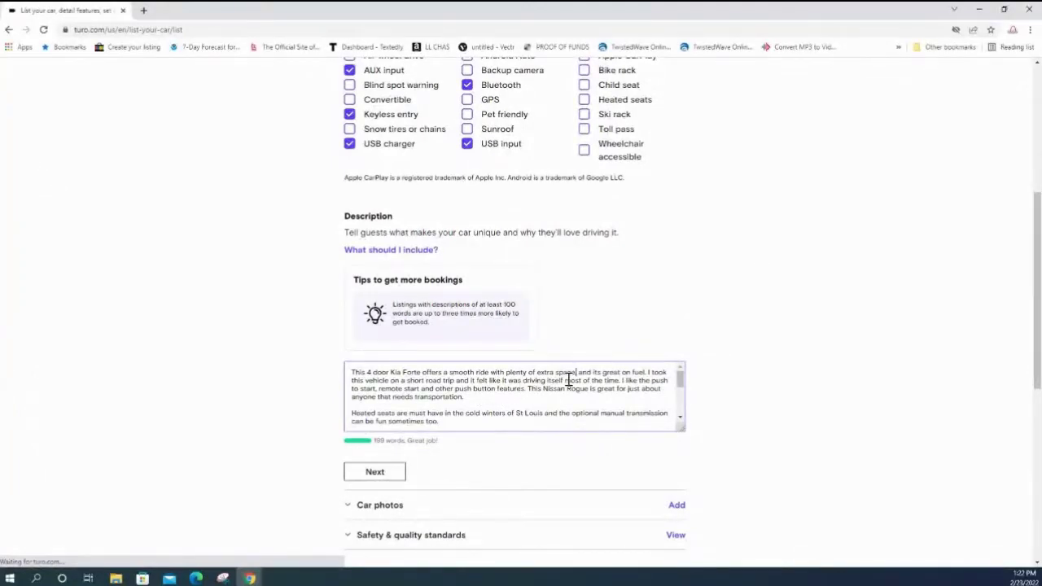
pyautogui.write(',')
# - Delete the description's sentences from the push to start remark through the Nissan Rogue transportation claim
pyautogui.doubleClick(374, 386)
pyautogui.press('BackSpace')
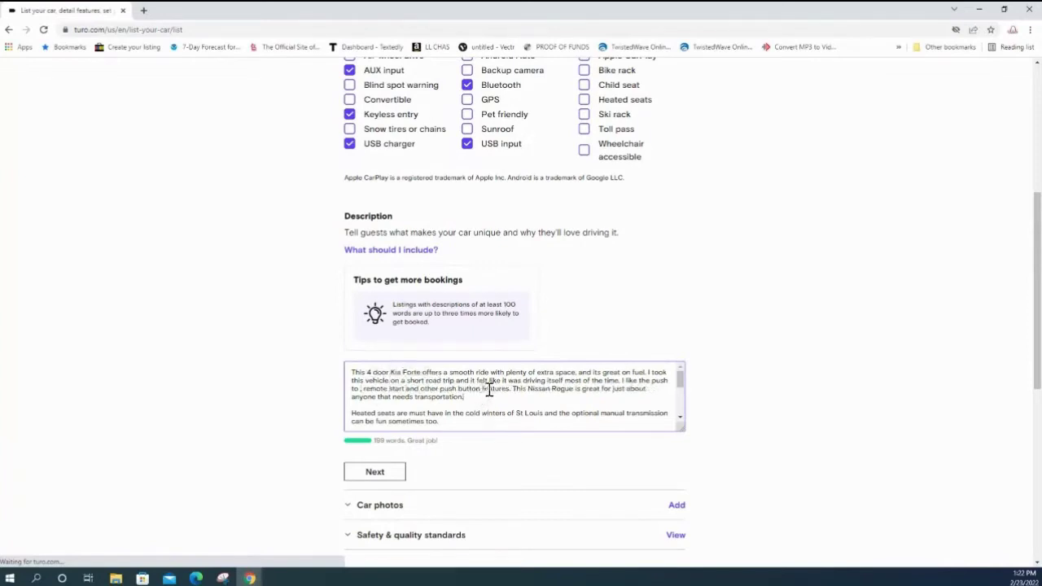
pyautogui.moveTo(465, 397); pyautogui.dragTo(623, 380)
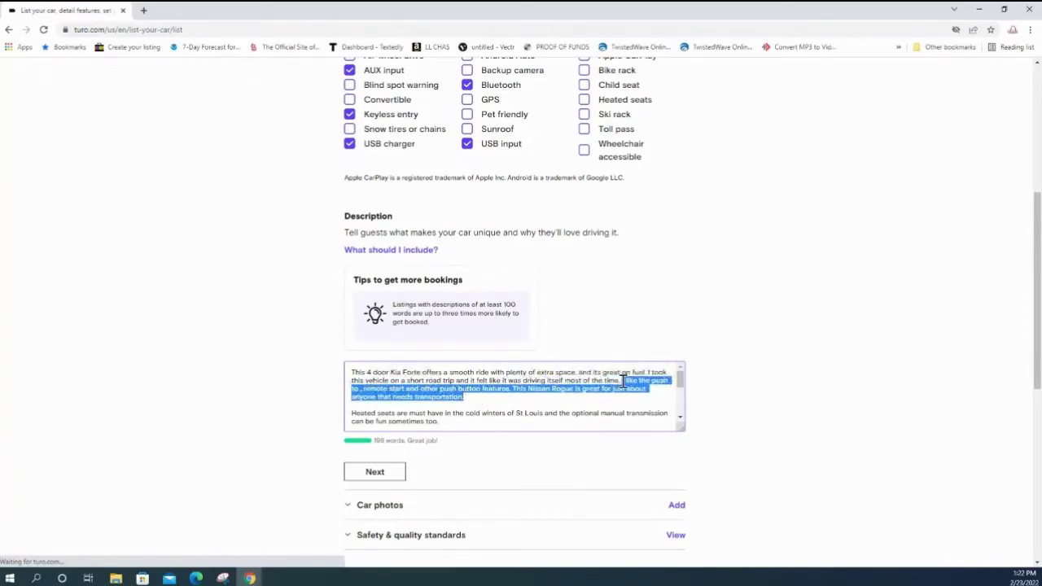
pyautogui.press('BackSpace')
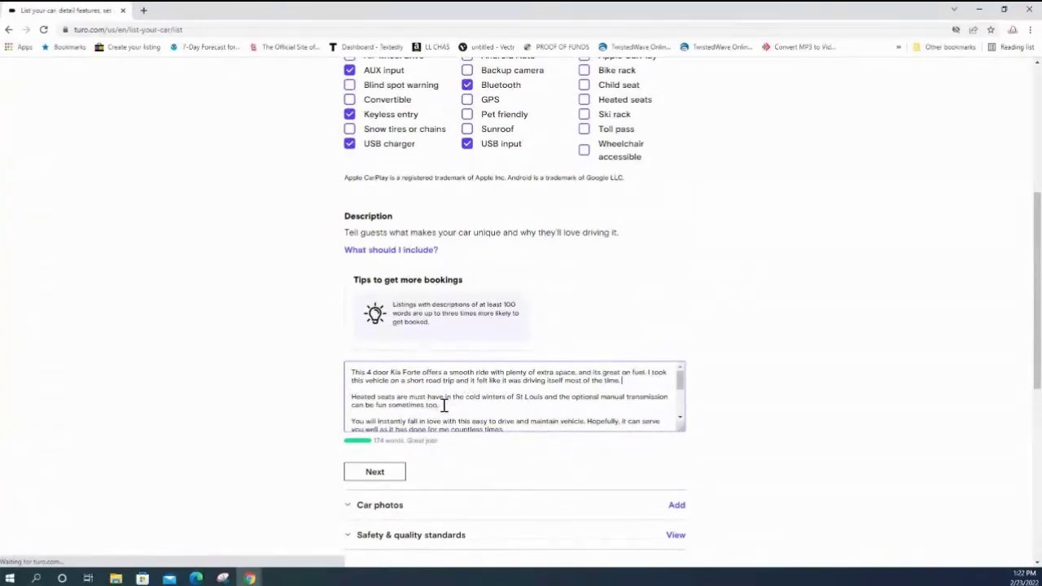
# - Delete the description's paragraph about heated seats and manual transmission, along with its extra blank line
pyautogui.moveTo(444, 405); pyautogui.dragTo(360, 392)
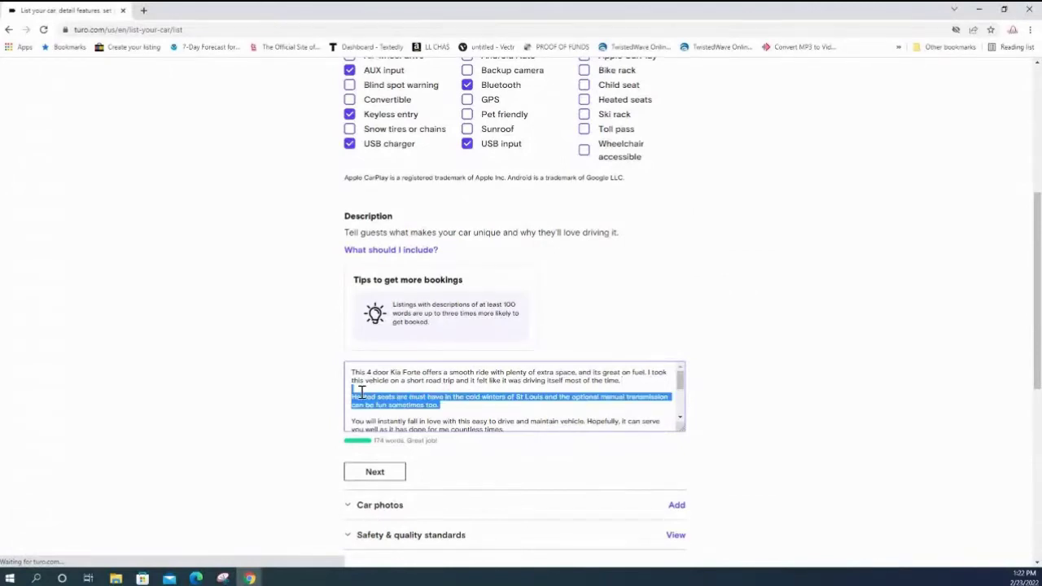
pyautogui.press('BackSpace')
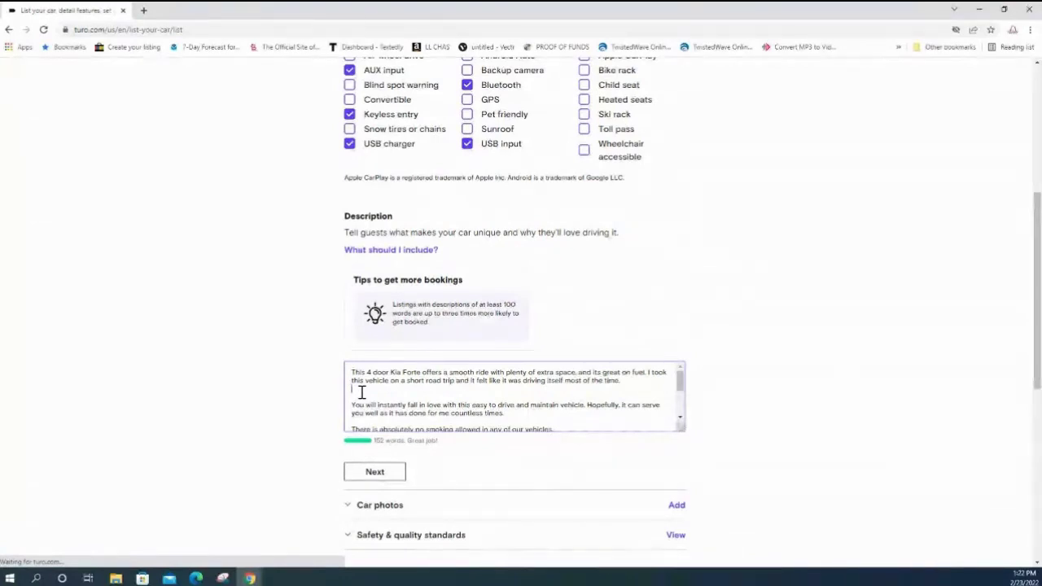
pyautogui.press('BackSpace')
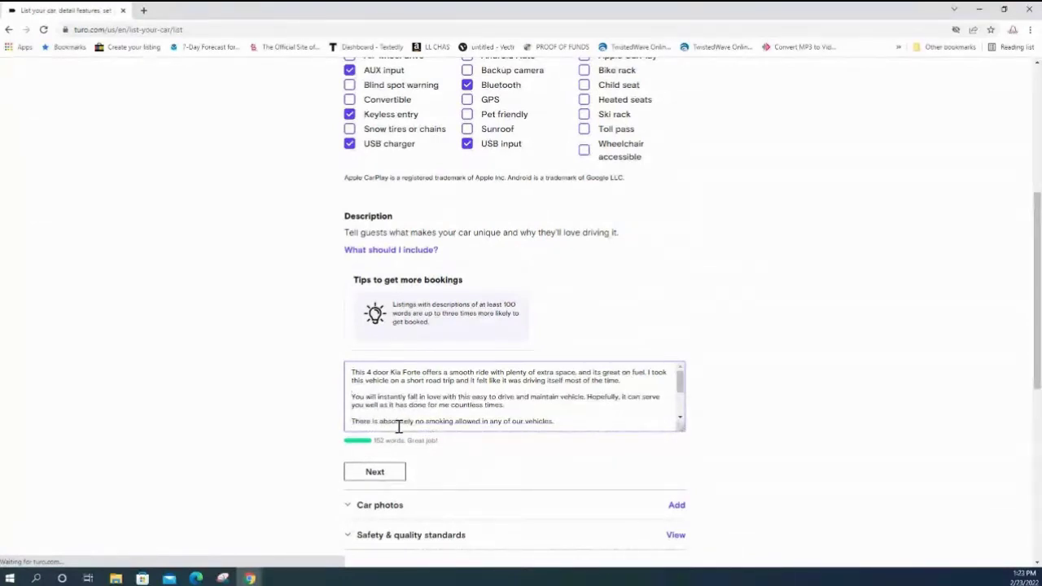
# - Review the remaining paragraphs of the description and submit the car details section
pyautogui.click(681, 420)
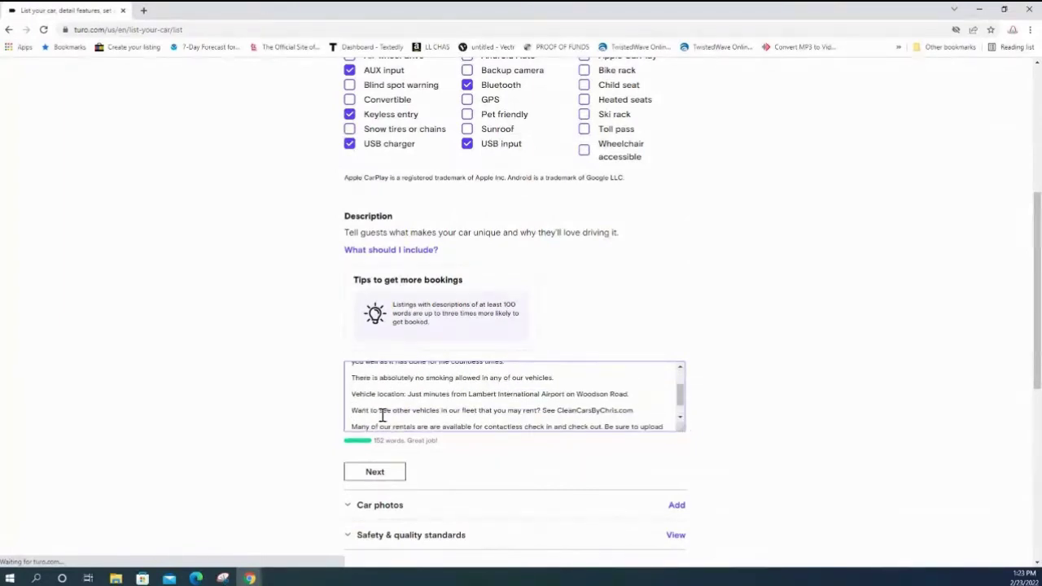
pyautogui.click(680, 420)
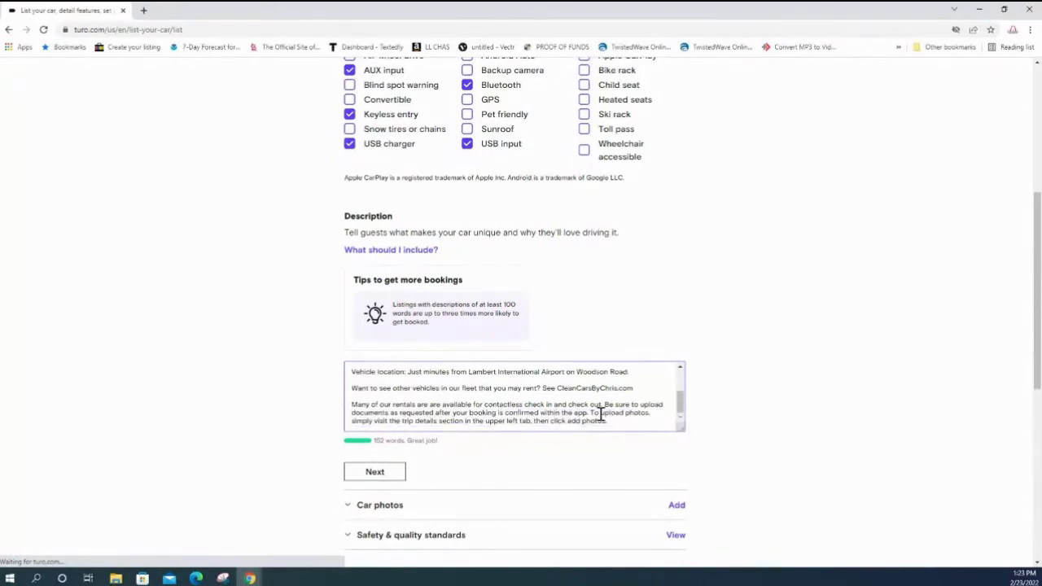
pyautogui.scroll(5, 369, 408)
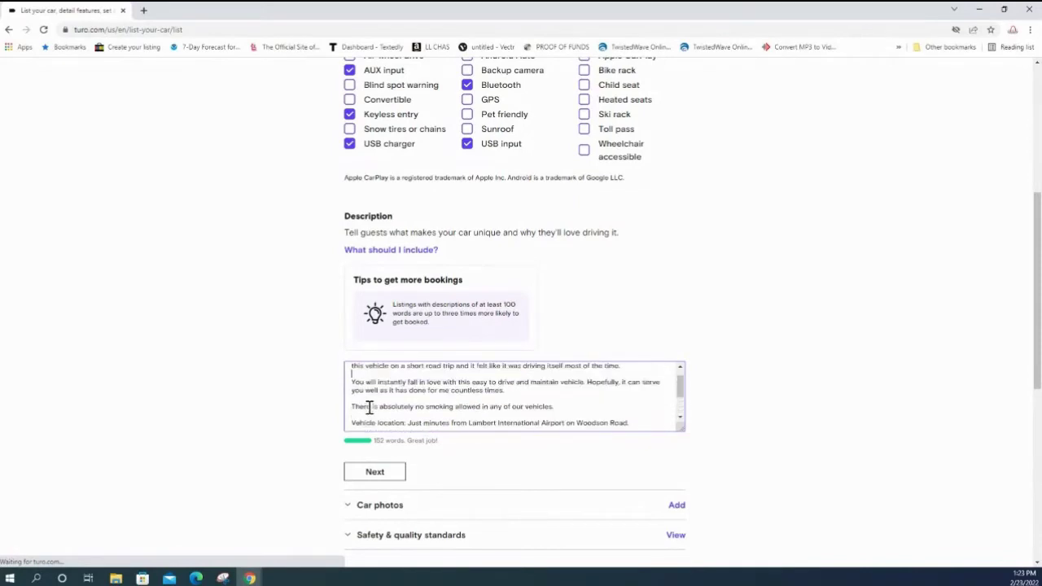
pyautogui.click(375, 473)
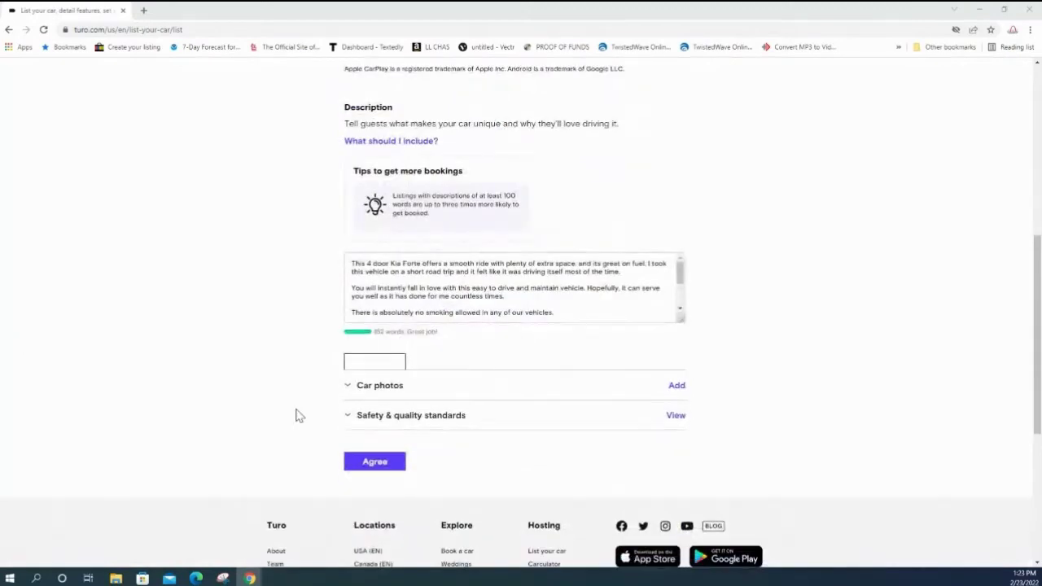
# - Try to upload several car photos together from the Kia Forte folder to the car photos section
pyautogui.scroll(-4, 298, 415)
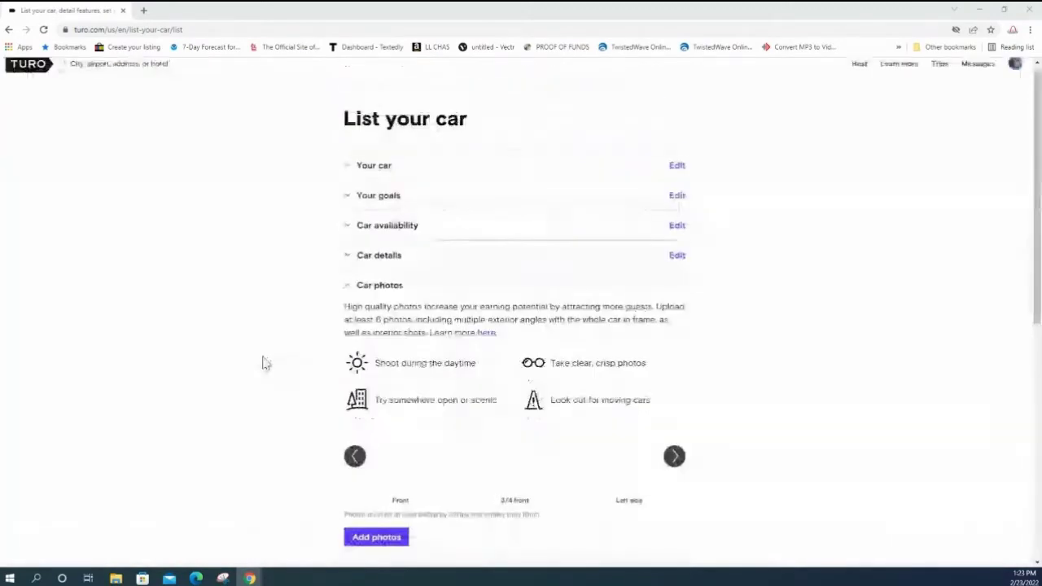
pyautogui.scroll(-1, 269, 364)
pyautogui.scroll(-1, 273, 364)
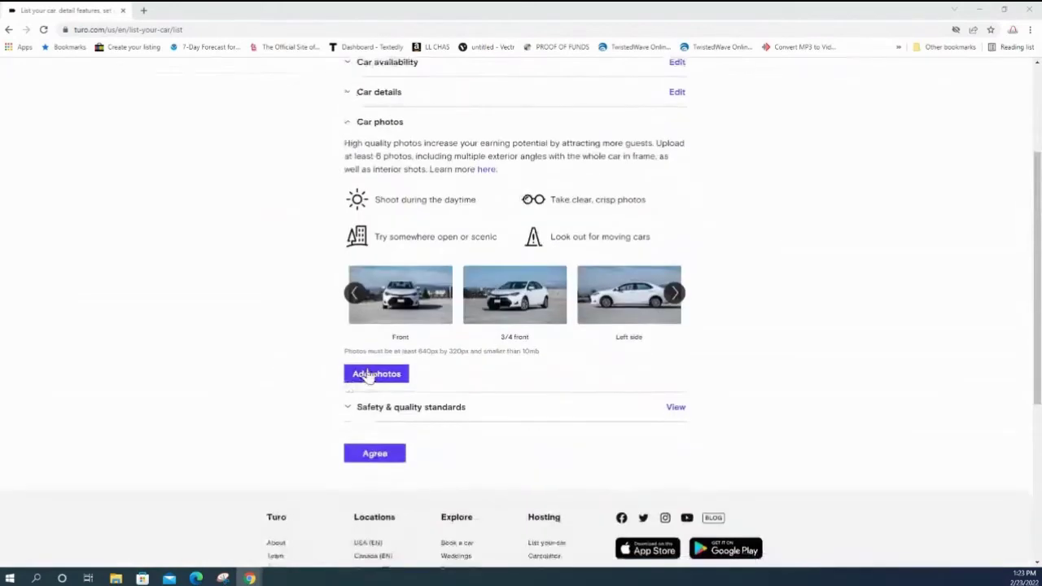
pyautogui.click(370, 374)
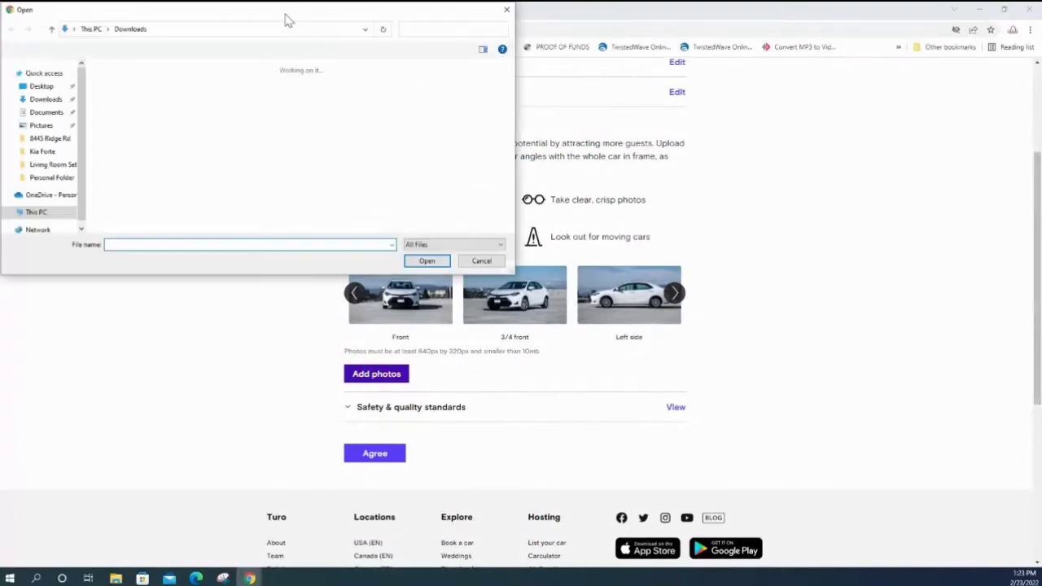
pyautogui.moveTo(286, 18); pyautogui.dragTo(0, 73)
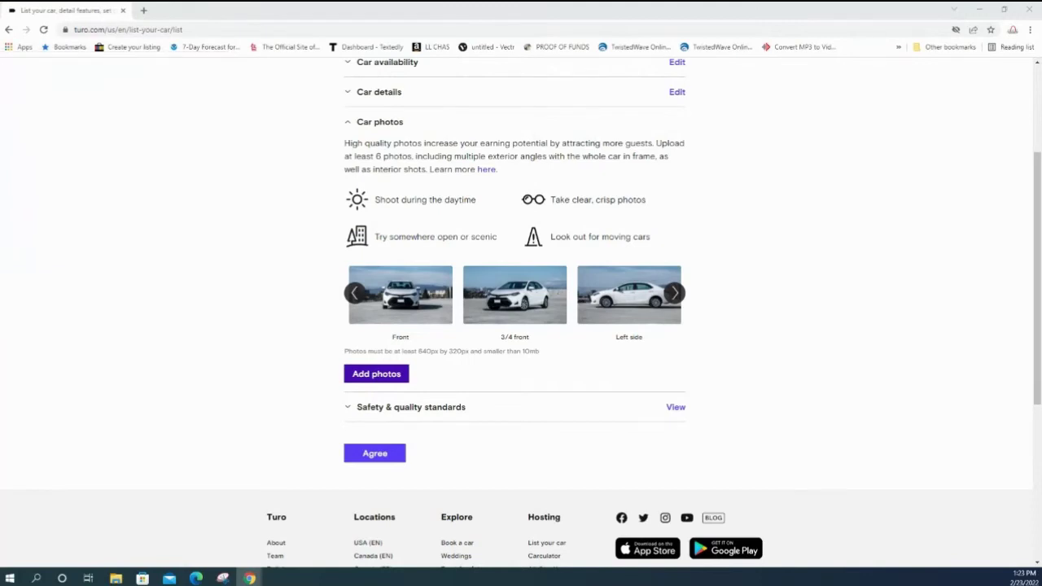
pyautogui.press('Escape')
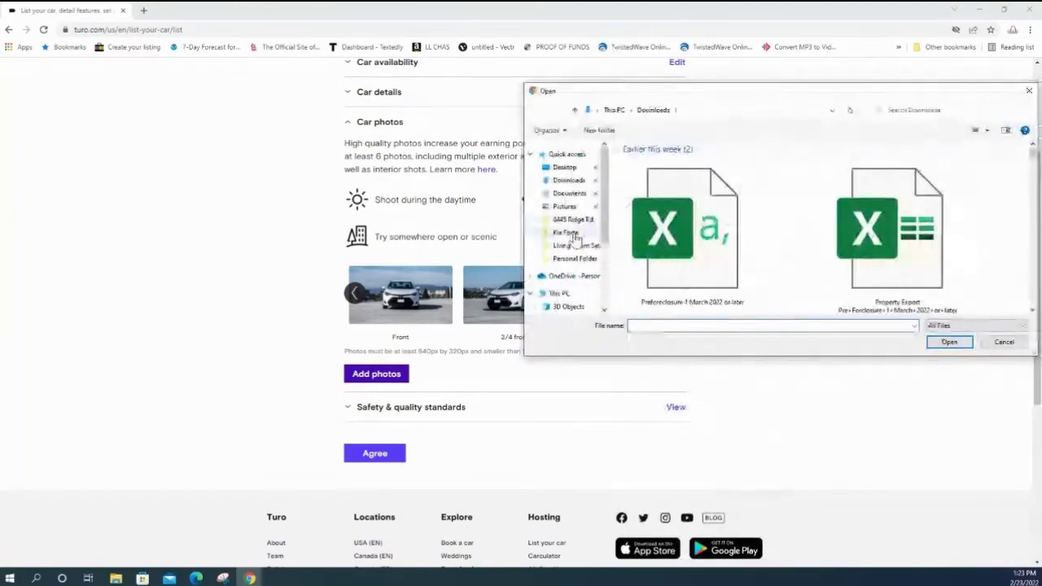
pyautogui.moveTo(786, 99); pyautogui.dragTo(489, 77)
pyautogui.click(410, 148)
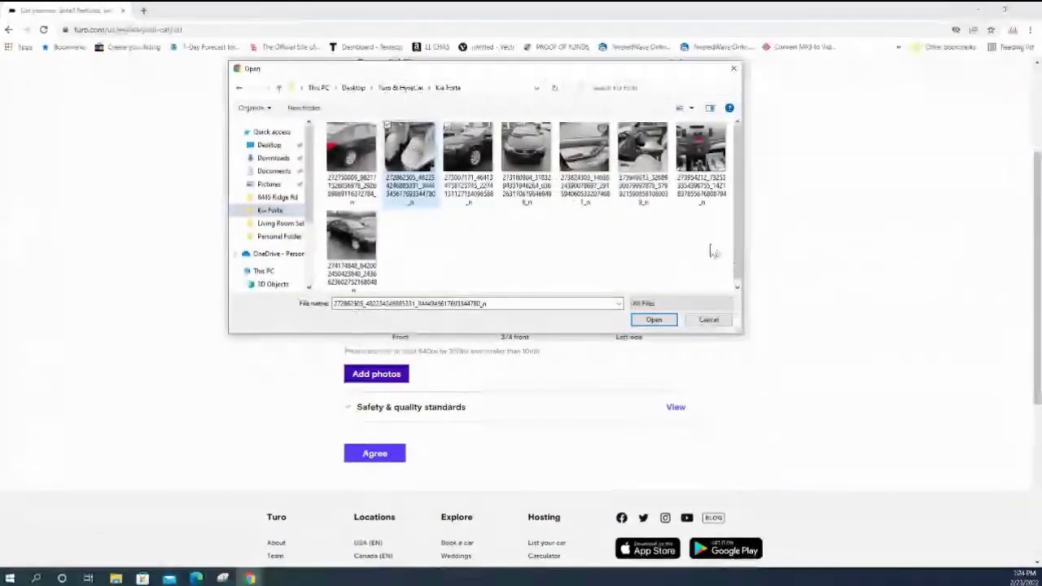
pyautogui.moveTo(697, 269); pyautogui.dragTo(405, 153)
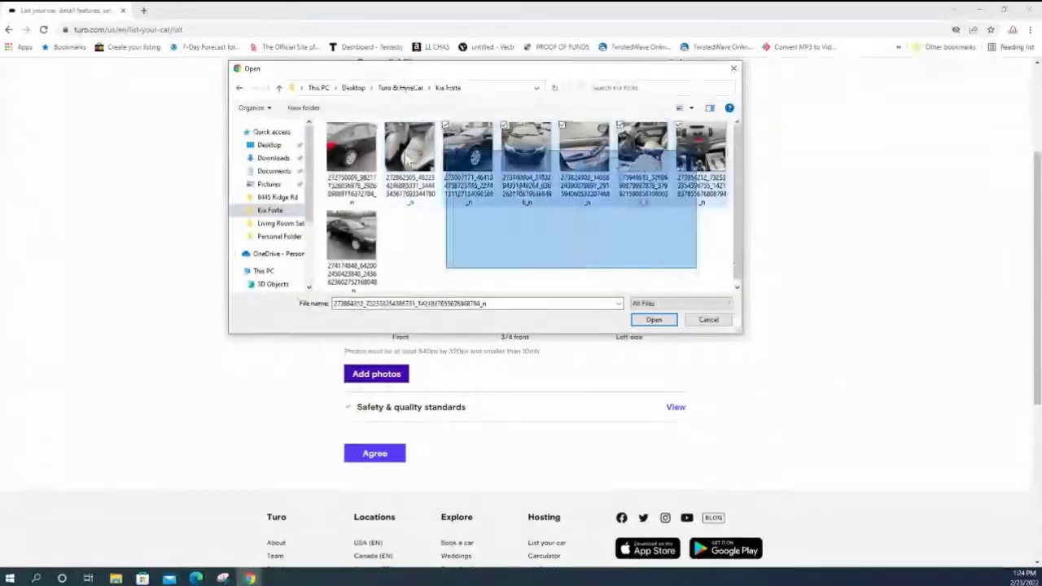
pyautogui.click(653, 319)
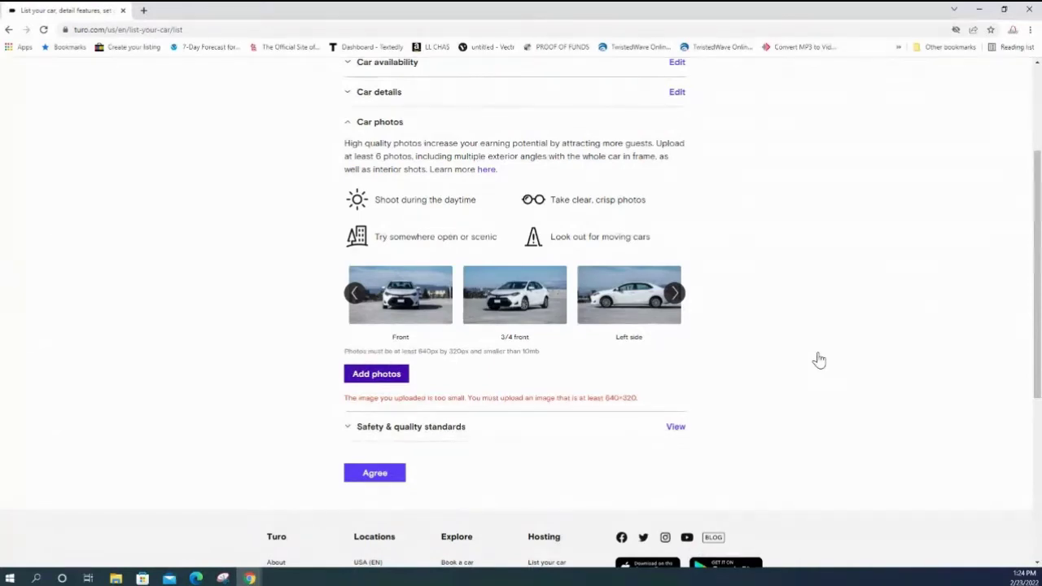
# - Try to upload only the black car photo whose file name begins with 274174848
pyautogui.click(376, 382)
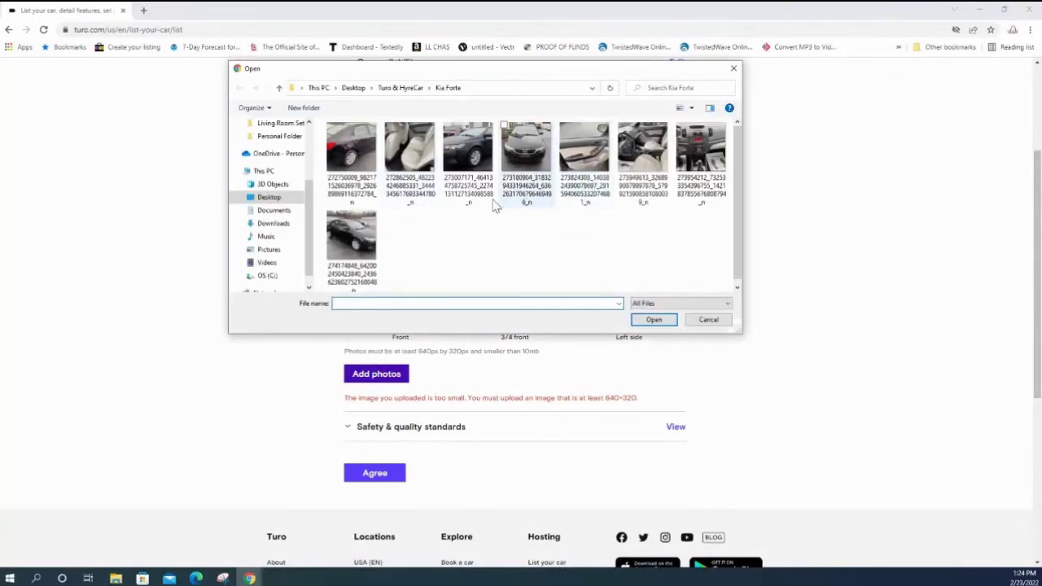
pyautogui.click(376, 243)
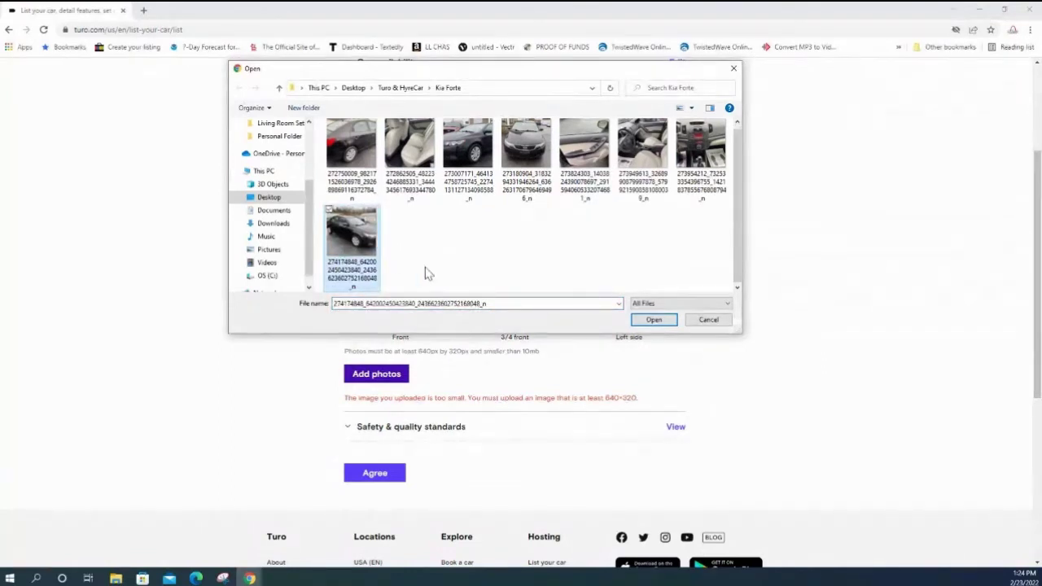
pyautogui.click(654, 320)
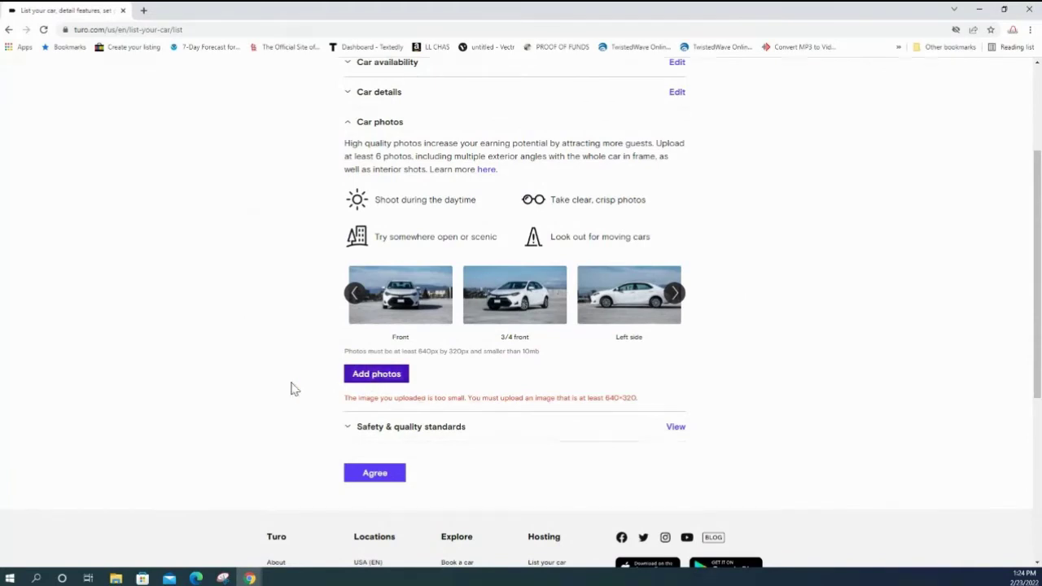
# - Skip the car photos and open the listing's safety and quality standards section
pyautogui.scroll(2, 273, 409)
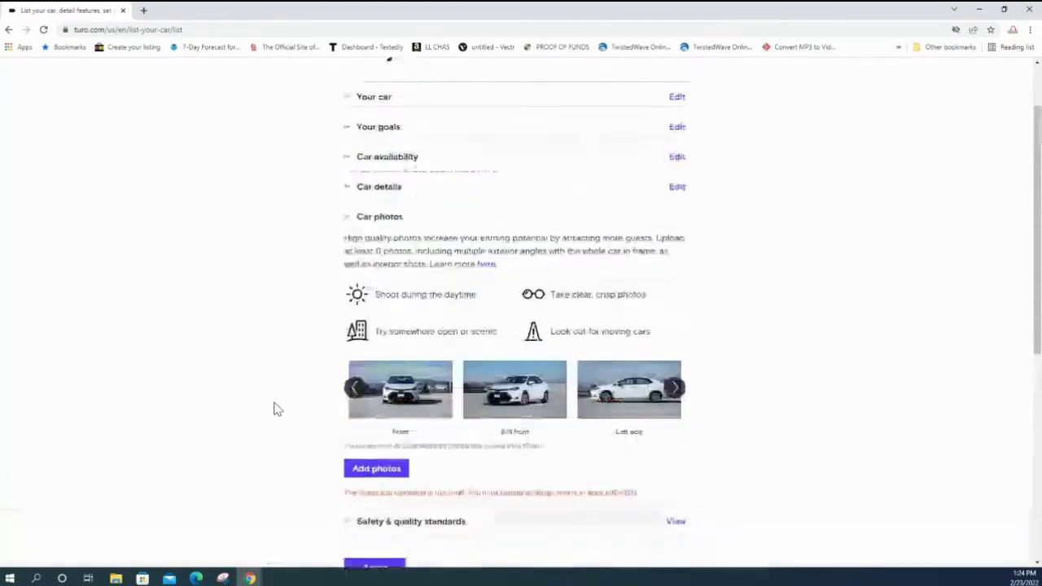
pyautogui.scroll(-3, 276, 408)
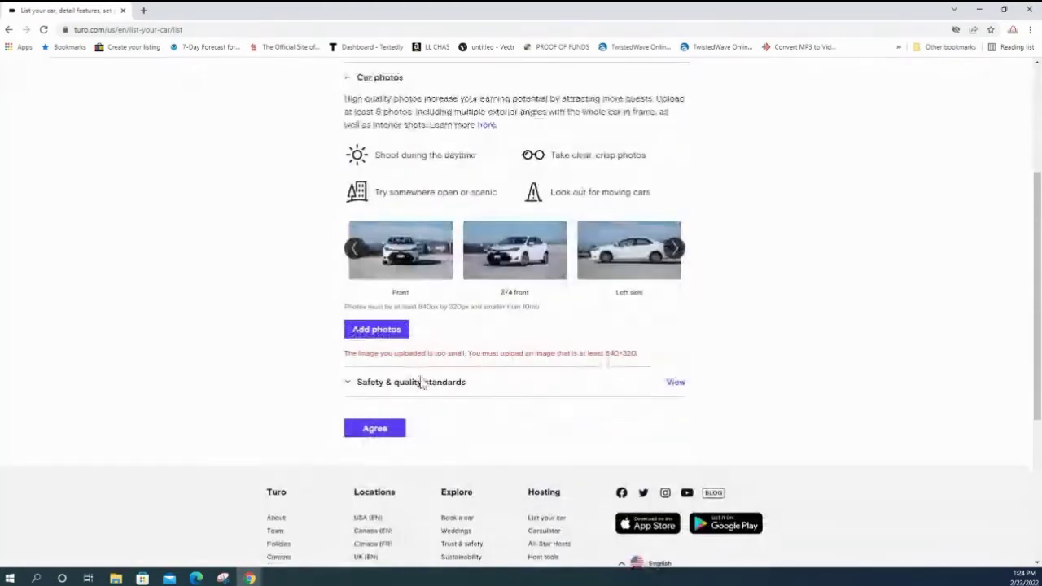
pyautogui.click(675, 384)
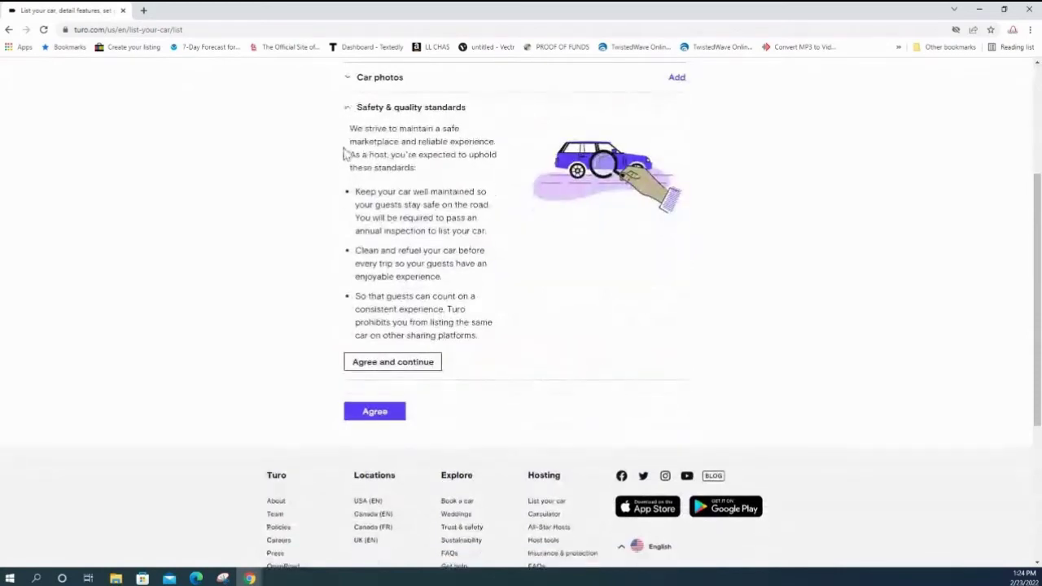